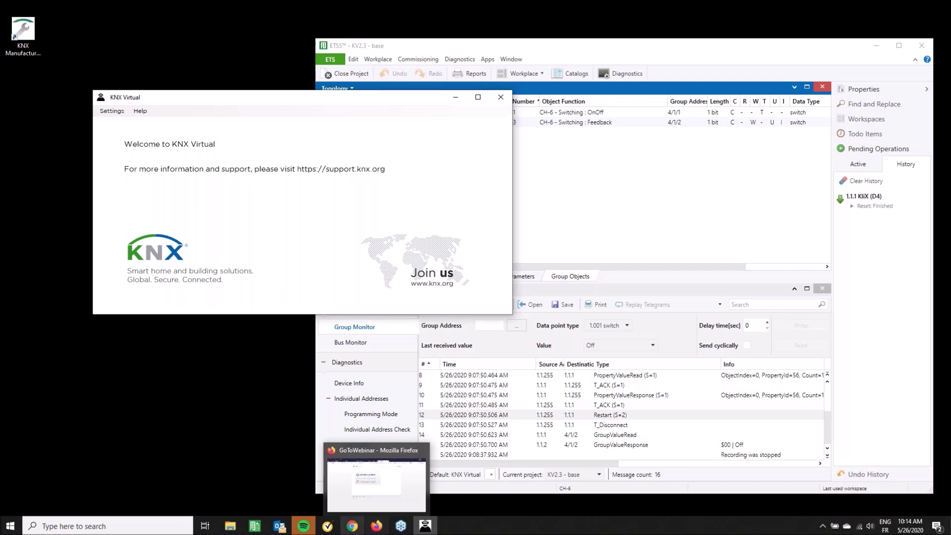
# Browse the KNX Support site to Training › KNX Virtual › Examples, showing the six example views
pyautogui.moveTo(353, 529)
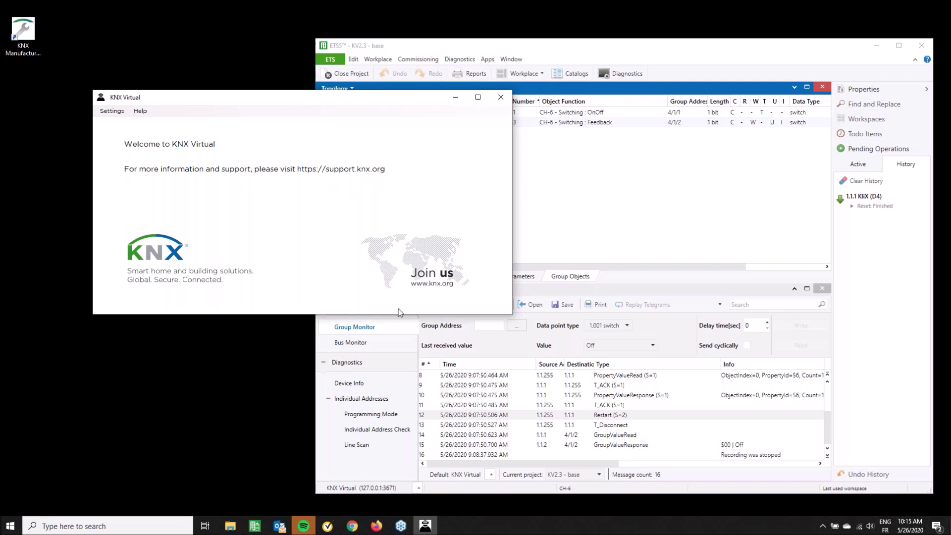
pyautogui.click(352, 525)
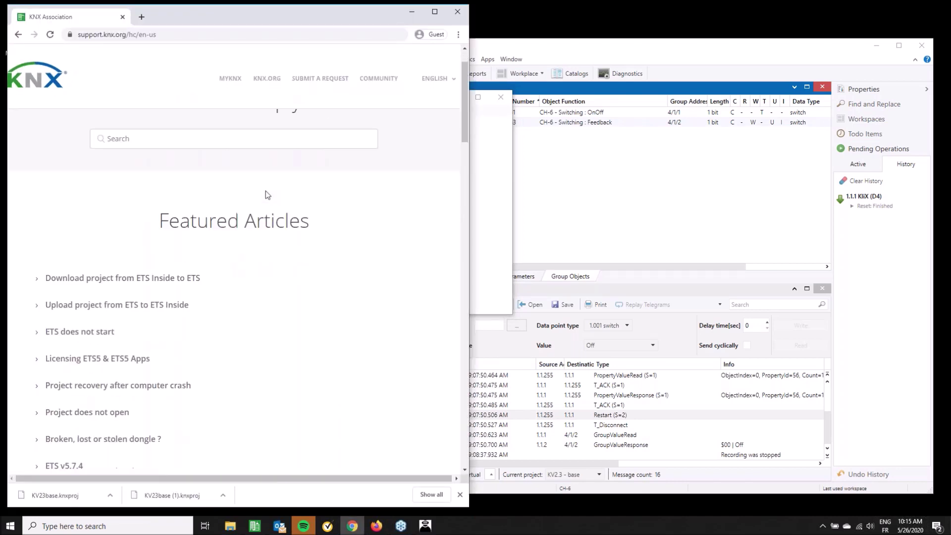
pyautogui.scroll(-10, 265, 193)
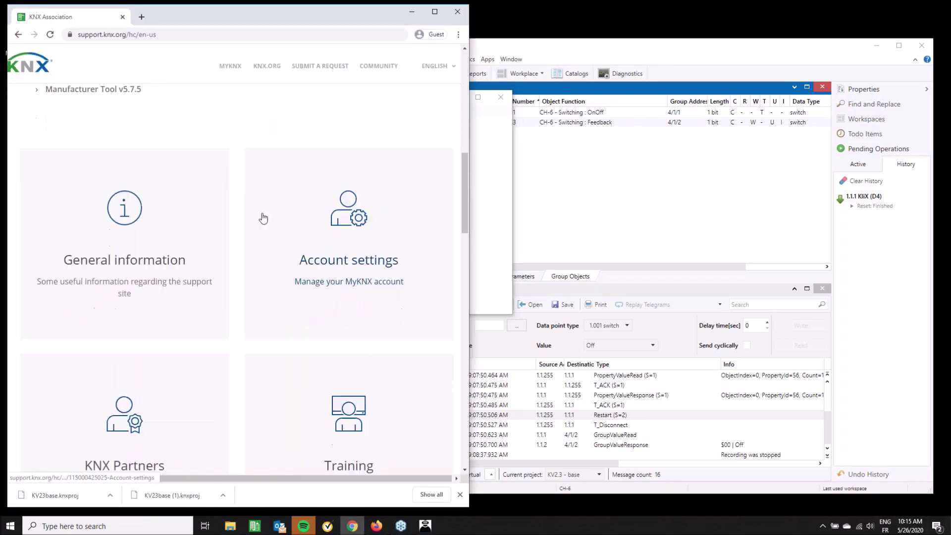
pyautogui.scroll(-4, 264, 218)
pyautogui.scroll(-3, 263, 218)
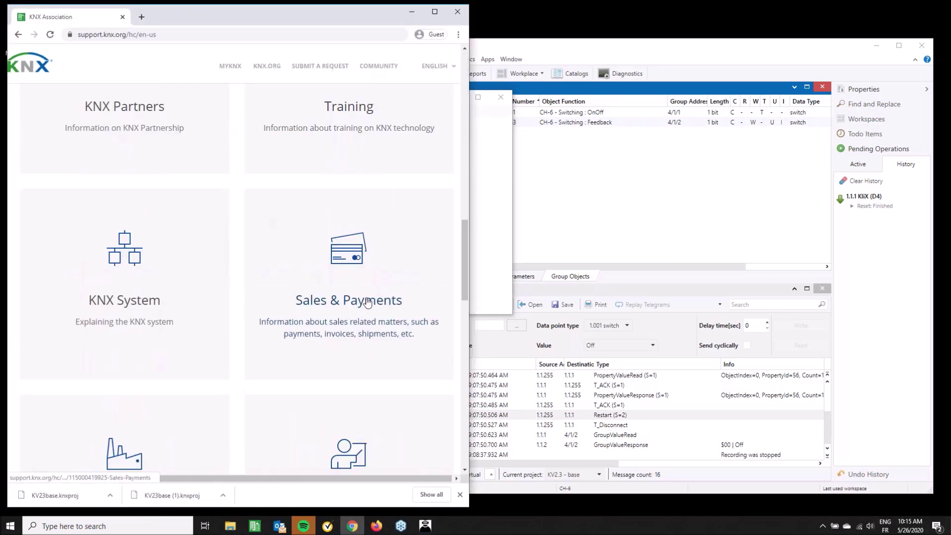
pyautogui.scroll(2, 353, 127)
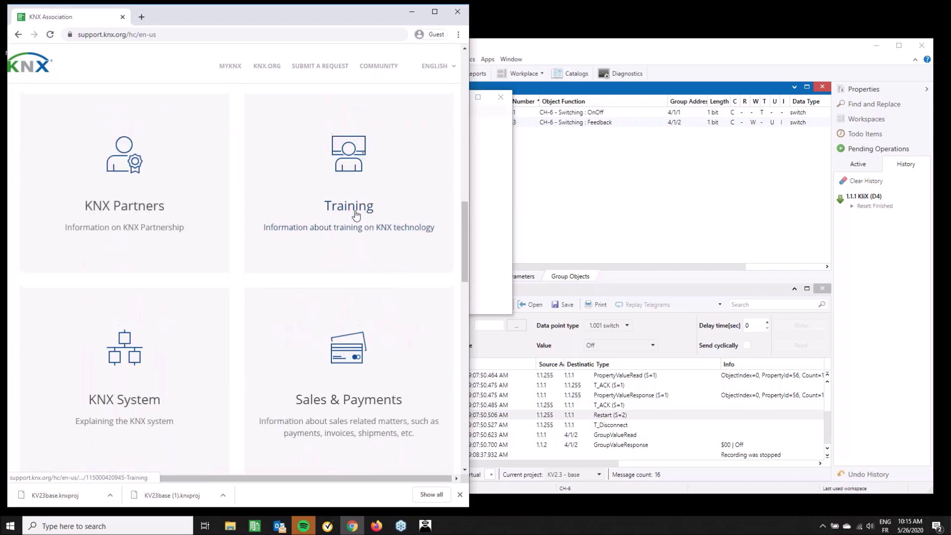
pyautogui.click(354, 209)
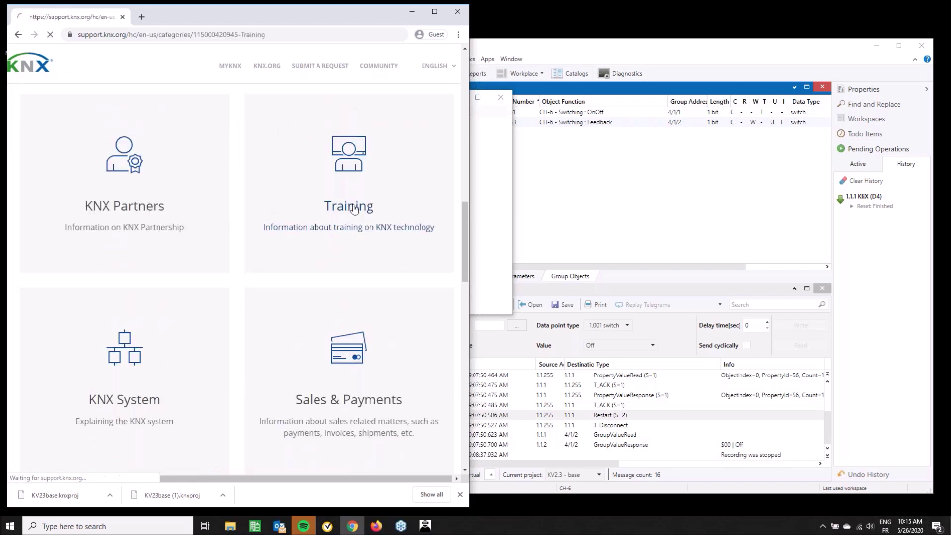
pyautogui.click(82, 243)
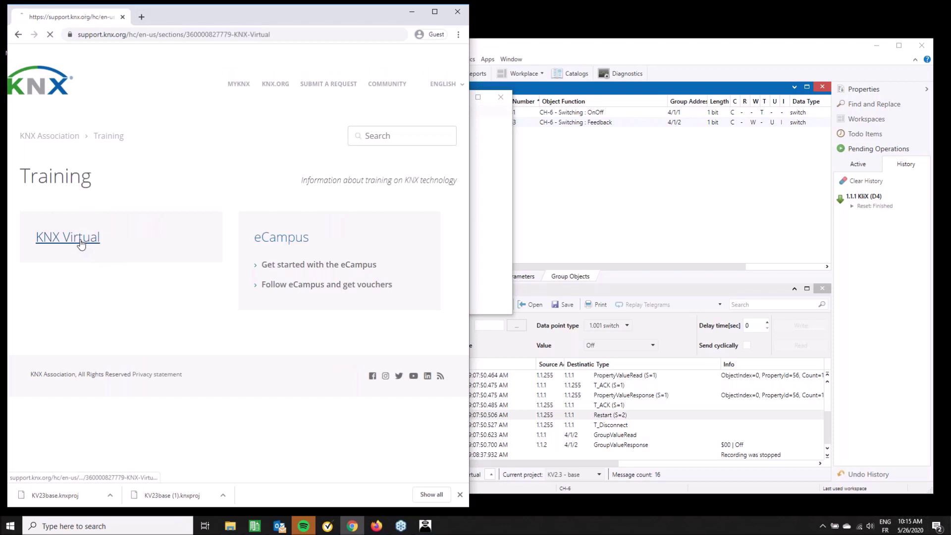
pyautogui.click(279, 246)
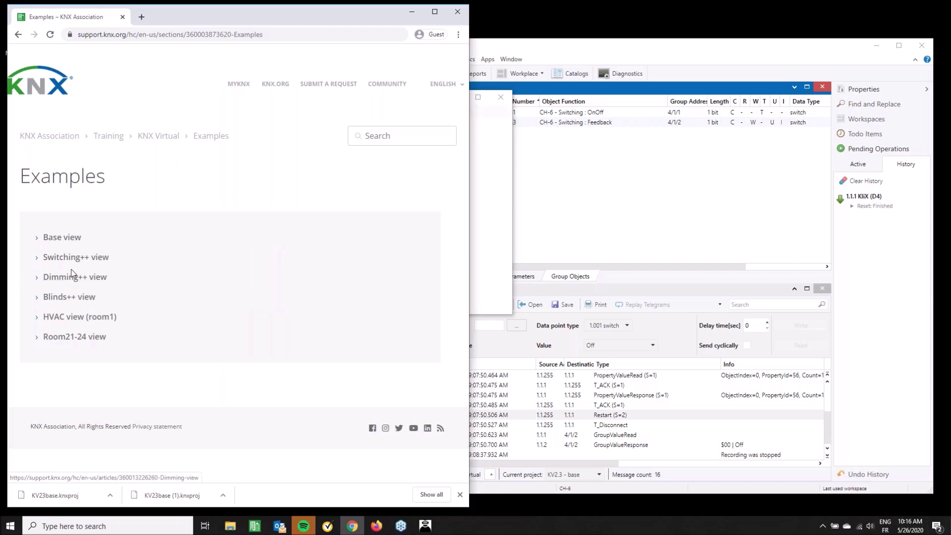
# Open the Base view example article and scroll down to its KV23base.knxproj attachment
pyautogui.click(70, 243)
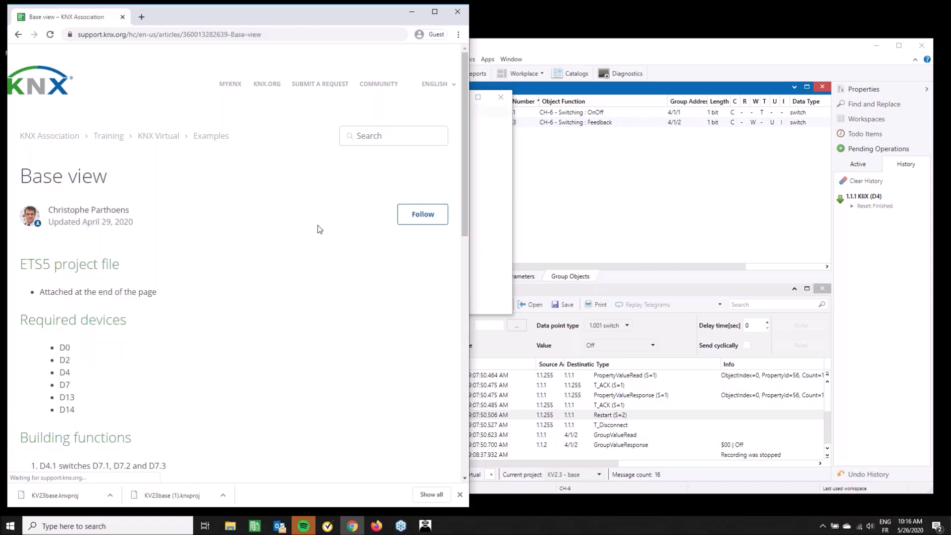
pyautogui.scroll(-4, 218, 218)
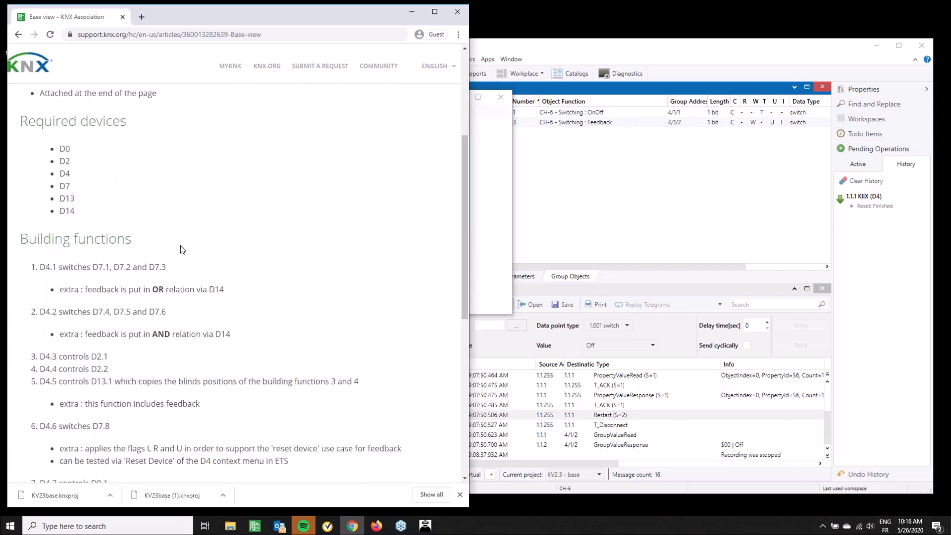
pyautogui.scroll(-1, 186, 253)
pyautogui.scroll(-4, 186, 253)
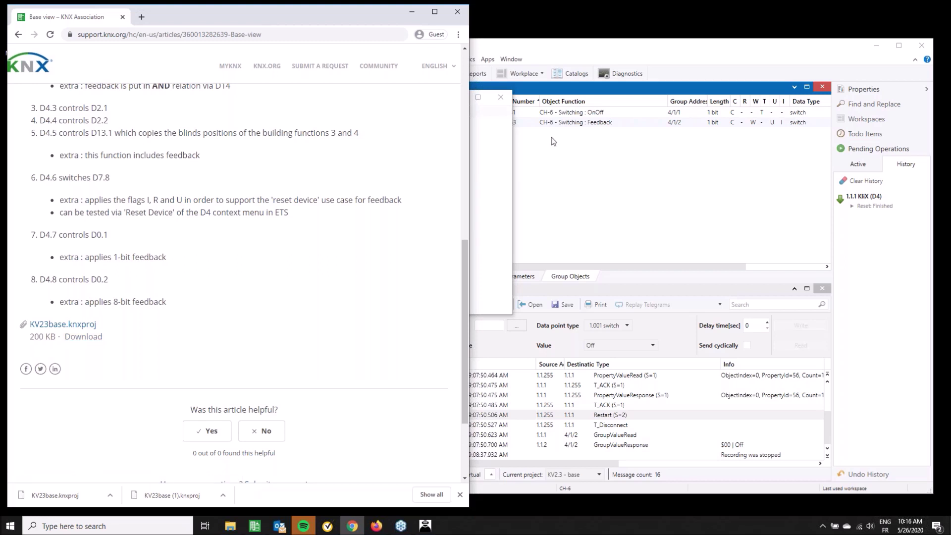
pyautogui.click(601, 50)
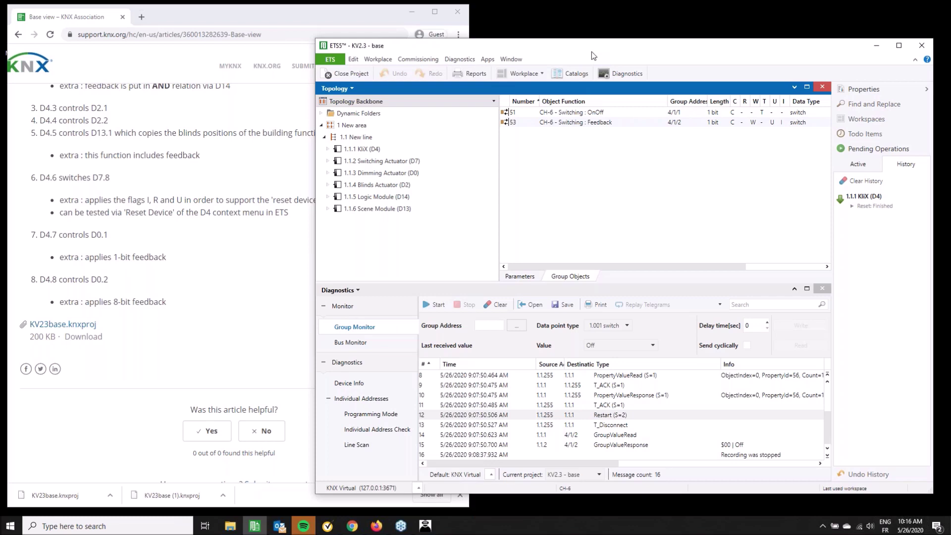
# Close the KV2.3 - base project in ETS5 and reopen it from the Overview list
pyautogui.click(347, 73)
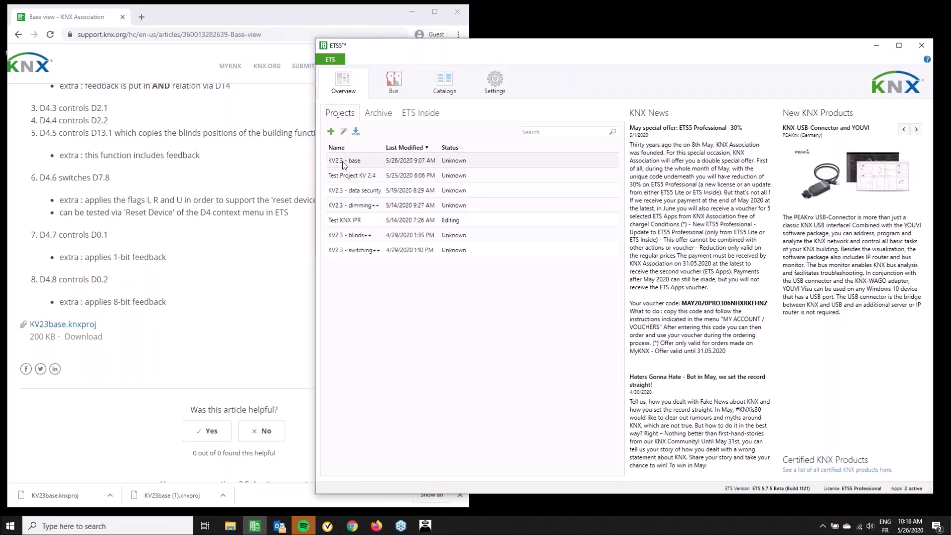
pyautogui.click(346, 160)
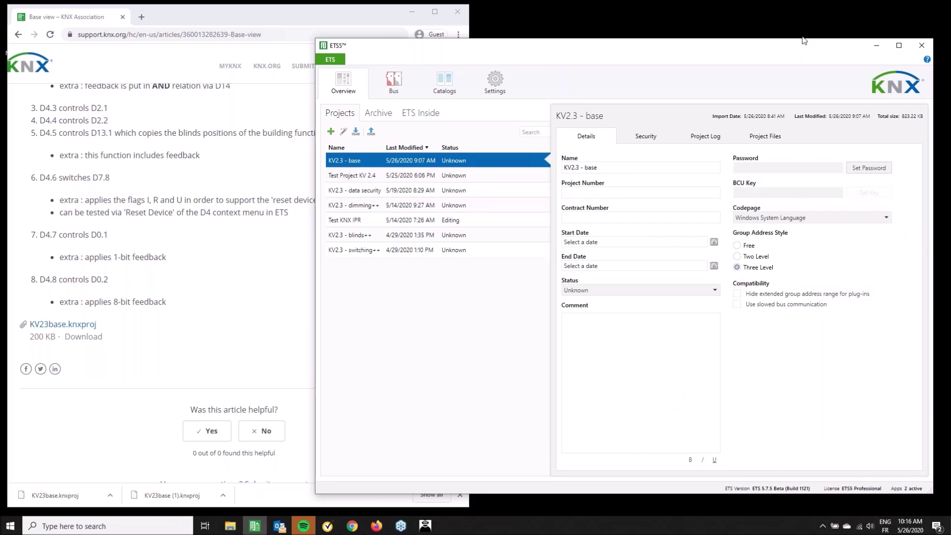
pyautogui.click(339, 162)
pyautogui.doubleClick(347, 163)
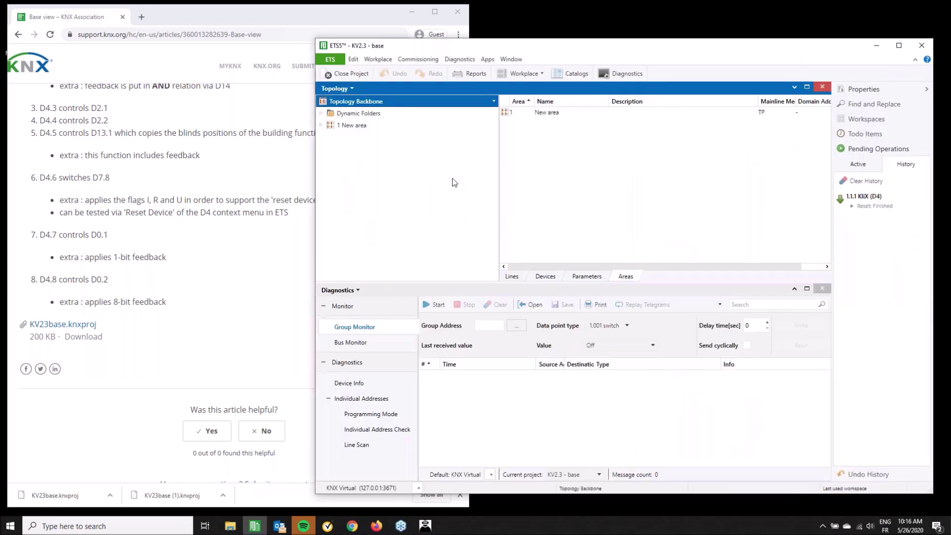
# Close the Diagnostics panel and switch the project view to Devices, then back to Topology
pyautogui.click(823, 289)
pyautogui.click(353, 90)
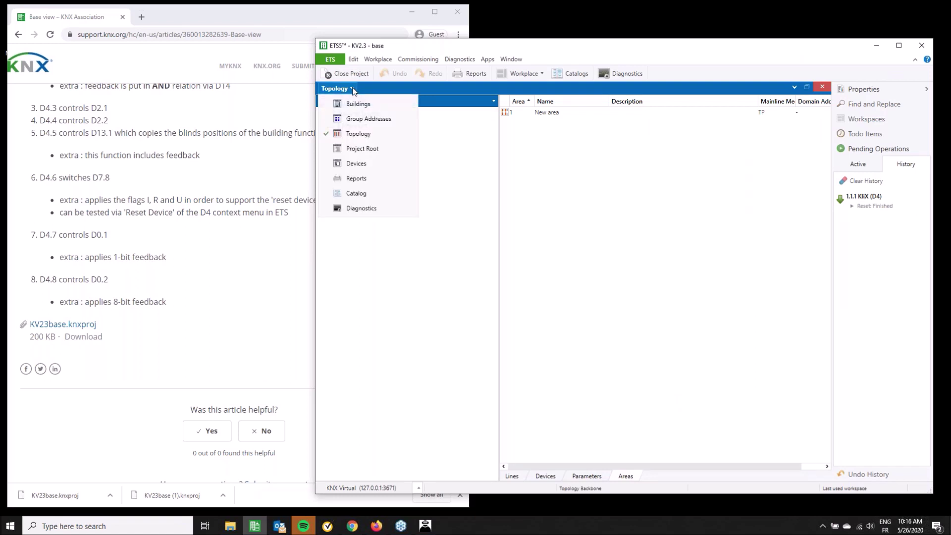
pyautogui.click(352, 165)
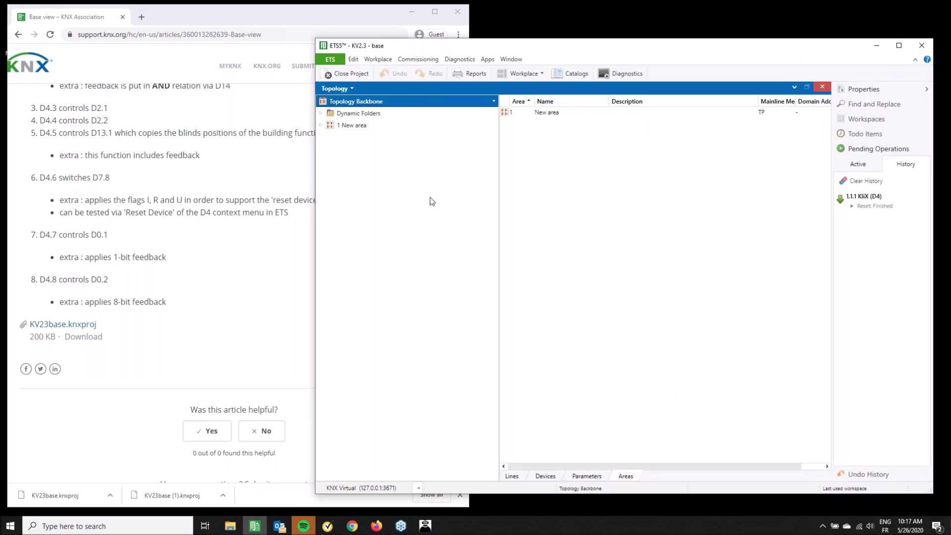
pyautogui.click(335, 90)
pyautogui.click(358, 133)
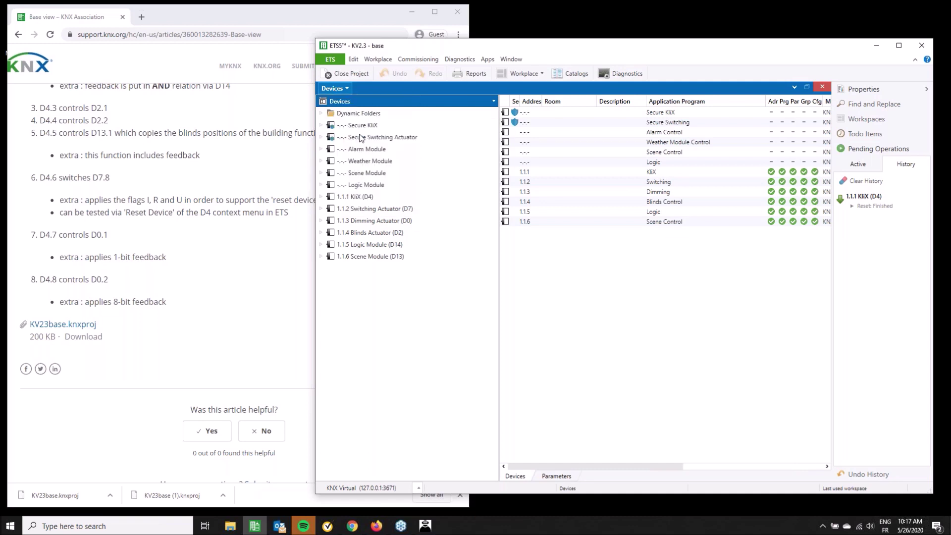
# Expand '1 New area' and '1.1 New line' to list the line's six devices
pyautogui.click(321, 125)
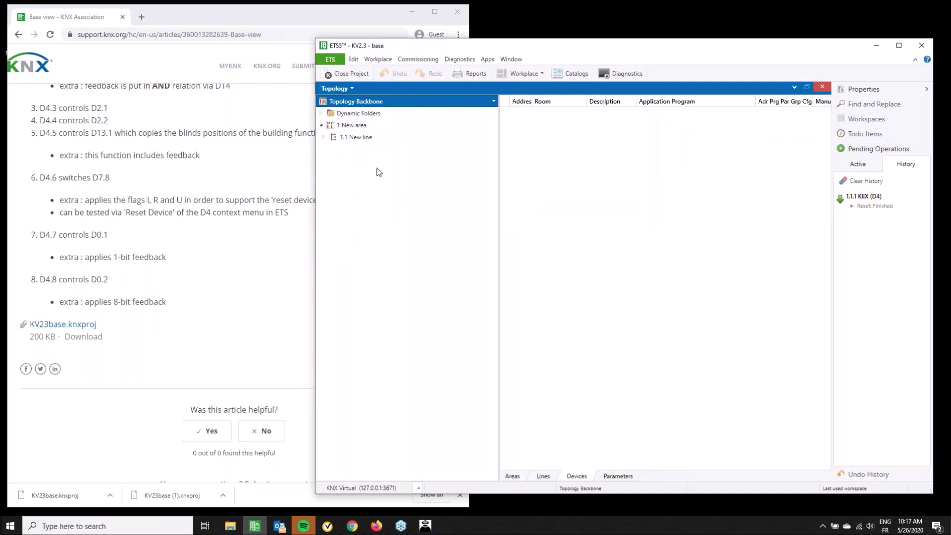
pyautogui.click(324, 137)
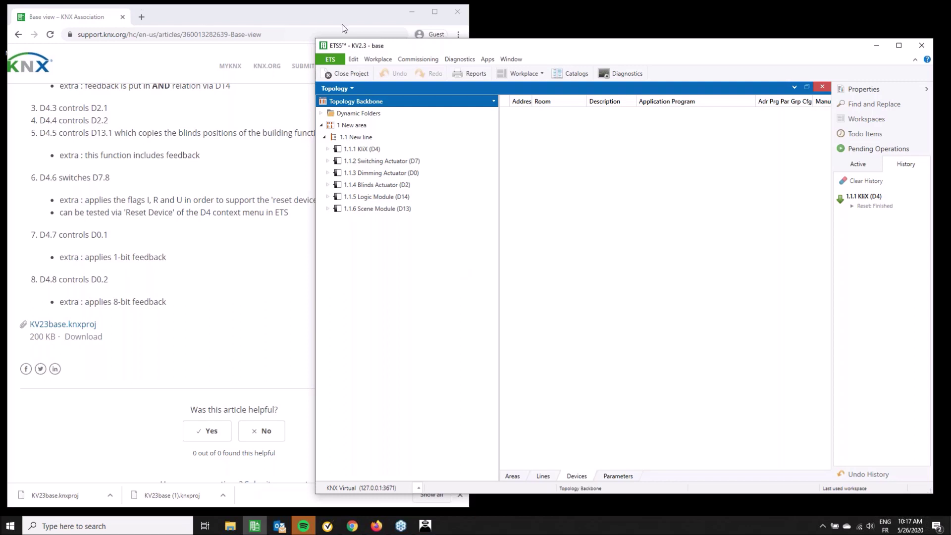
pyautogui.click(413, 16)
# Check KNX Virtual's interface settings (127.0.0.1, port 3671) and show the D0–D24 Devices view
pyautogui.click(412, 16)
pyautogui.click(250, 99)
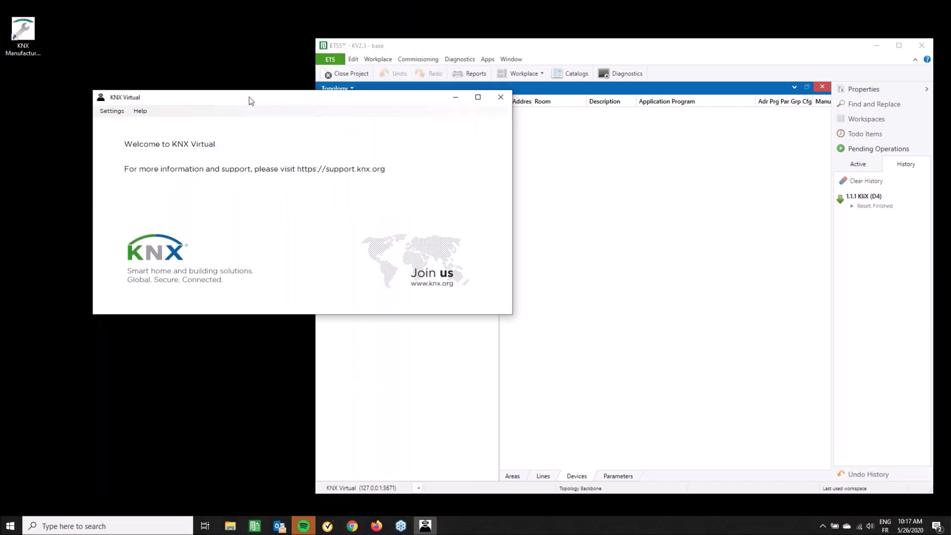
pyautogui.moveTo(254, 102); pyautogui.dragTo(205, 114)
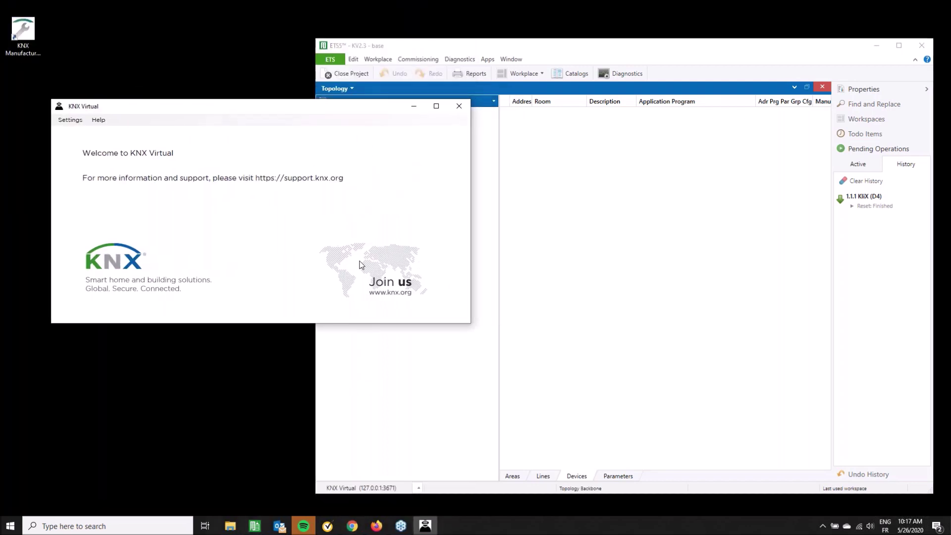
pyautogui.click(70, 120)
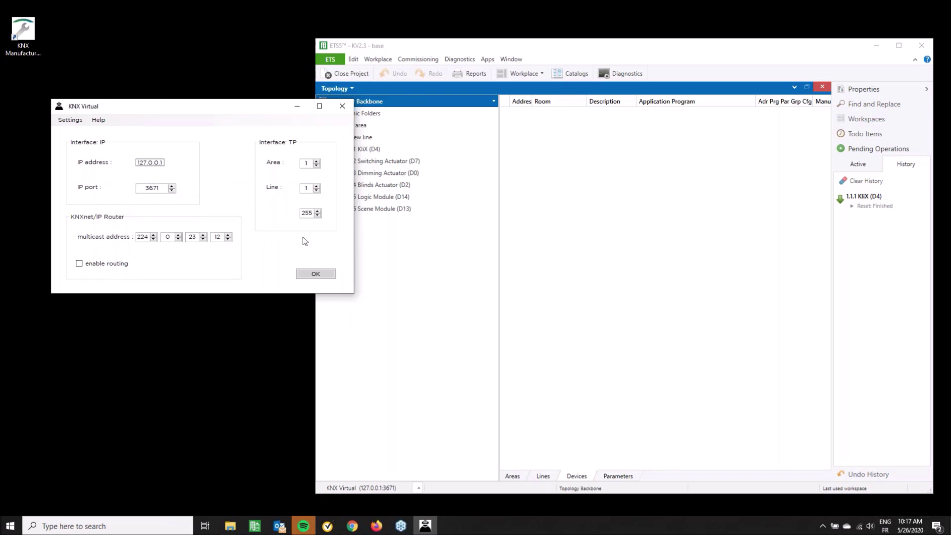
pyautogui.click(322, 274)
pyautogui.click(72, 122)
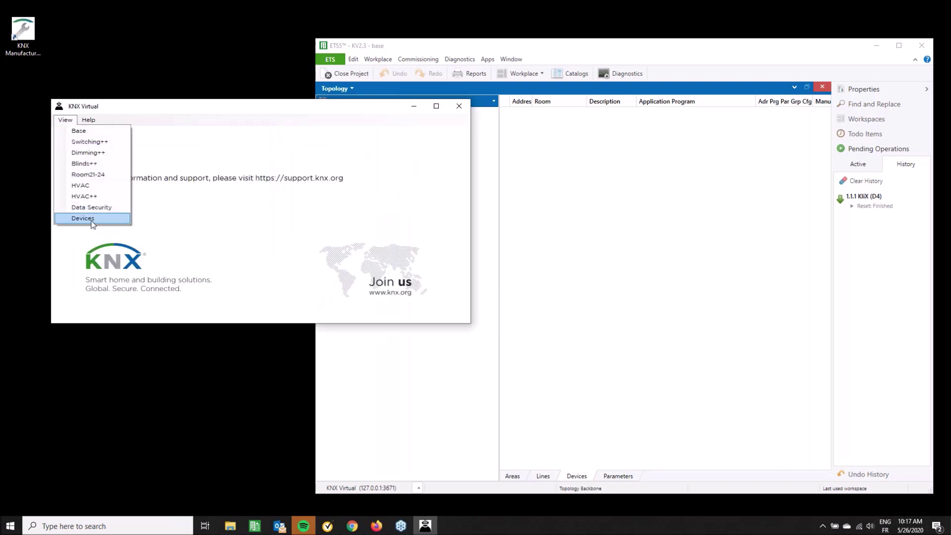
pyautogui.click(92, 222)
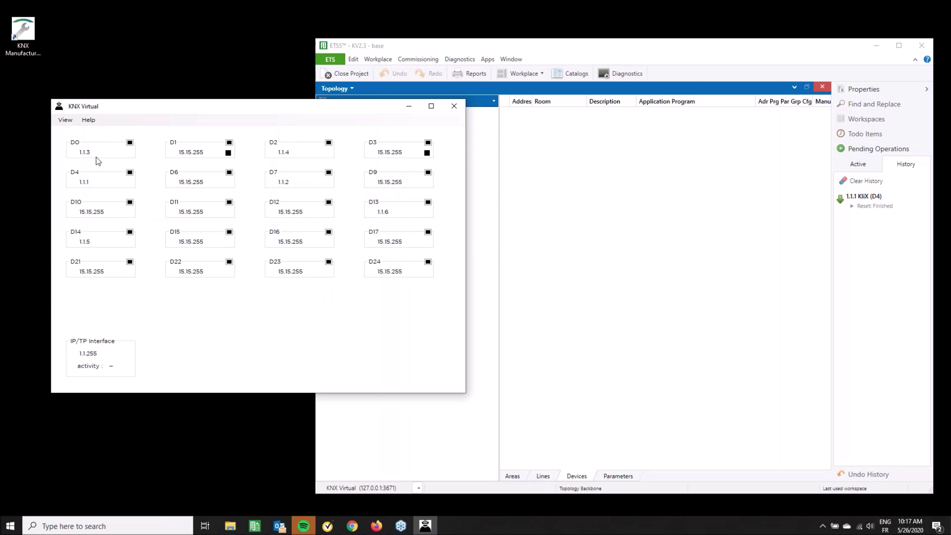
# Start a Download(All) in ETS5 to device 1.1.1 KliX (D4)
pyautogui.click(662, 53)
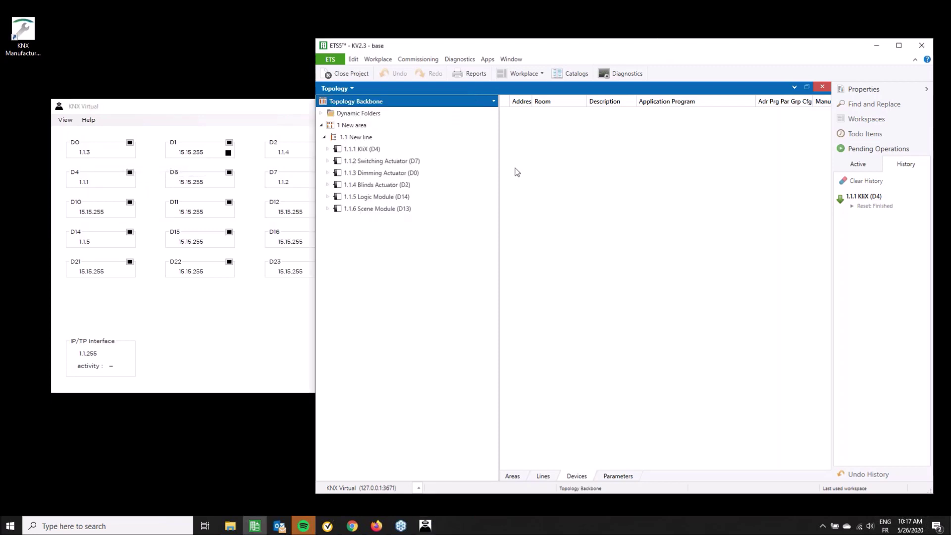
pyautogui.click(372, 151)
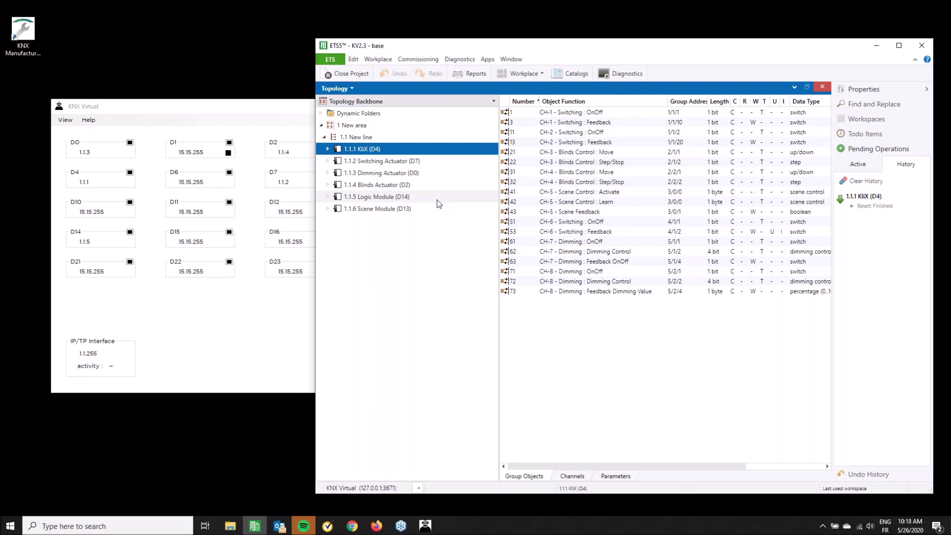
pyautogui.rightClick(375, 151)
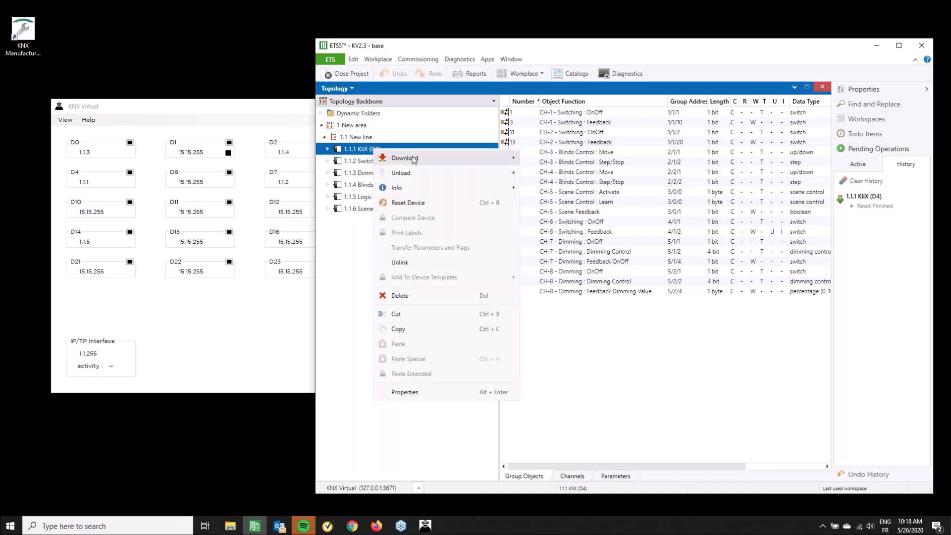
pyautogui.moveTo(404, 158)
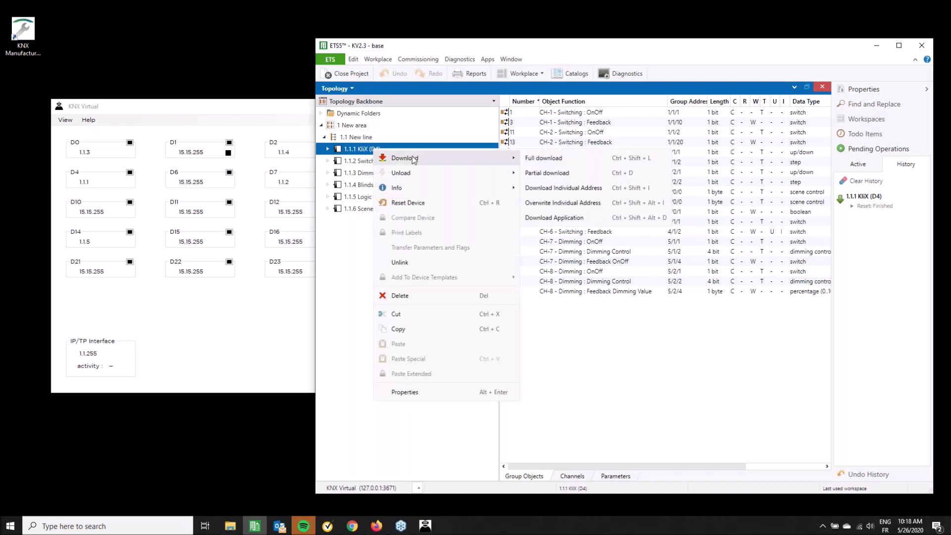
pyautogui.click(544, 158)
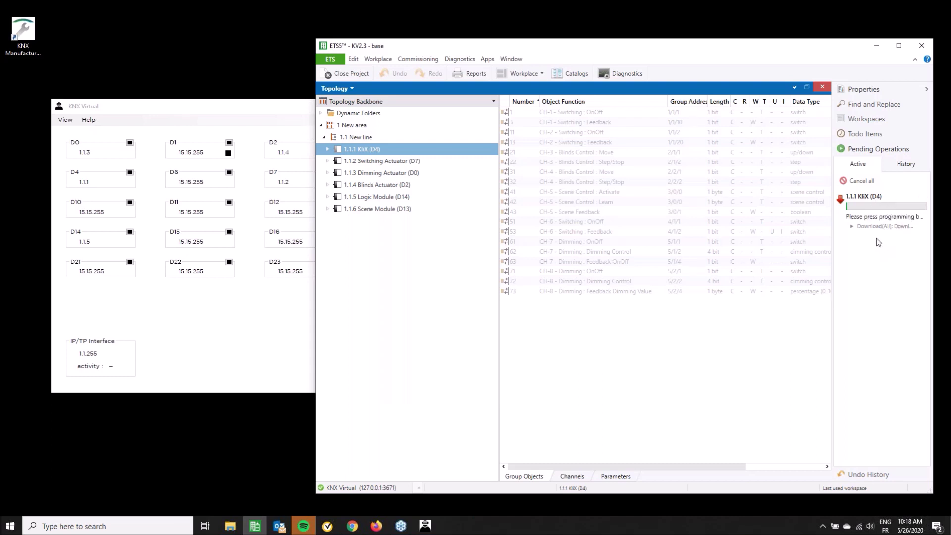
pyautogui.moveTo(832, 259); pyautogui.dragTo(774, 259)
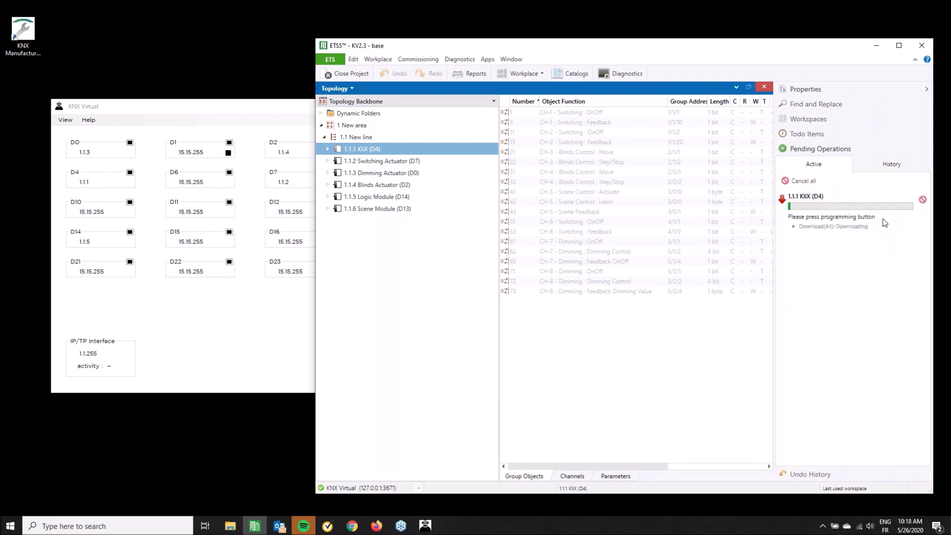
# Put D4 into programming mode in KNX Virtual so the download and reset complete
pyautogui.click(218, 108)
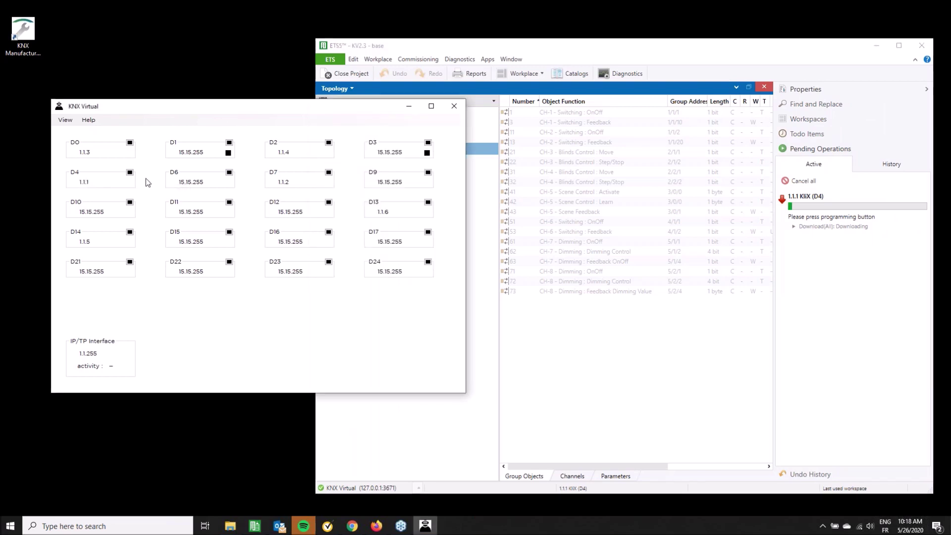
pyautogui.click(130, 172)
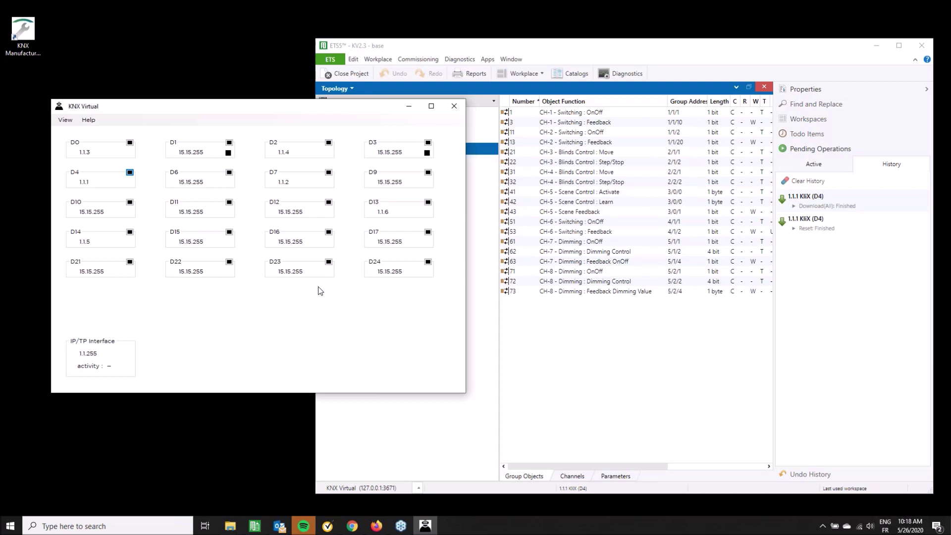
pyautogui.click(660, 48)
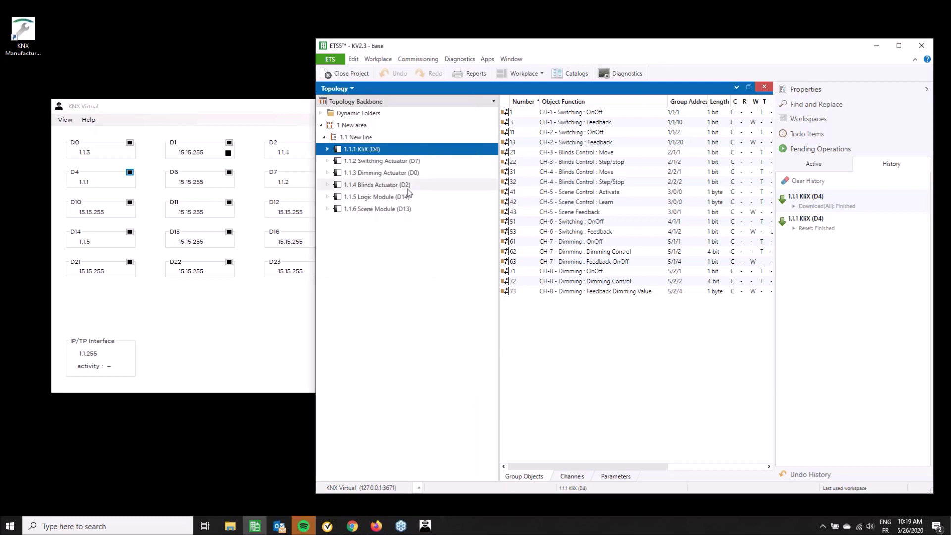
pyautogui.click(211, 110)
# Switch KNX Virtual to the Base view and reposition it with ETS5 minimized
pyautogui.click(65, 120)
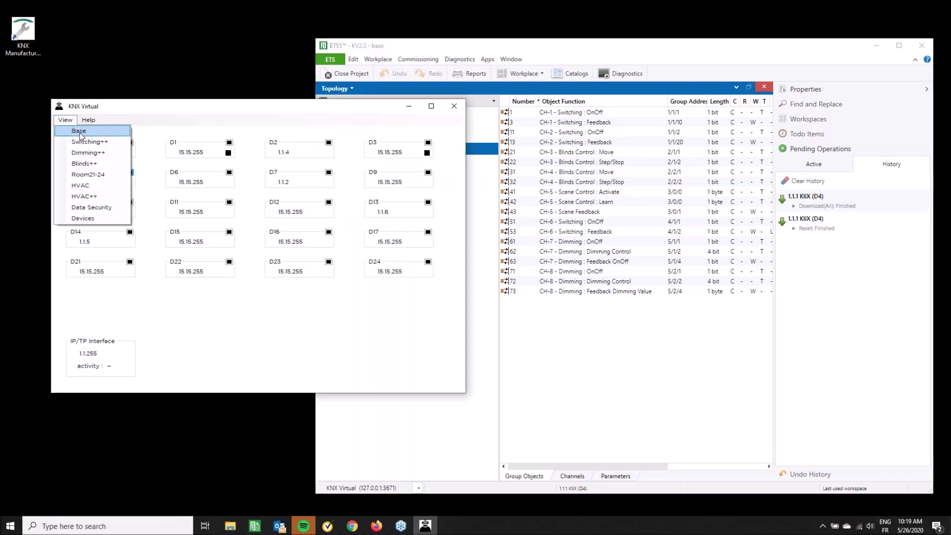
pyautogui.click(76, 133)
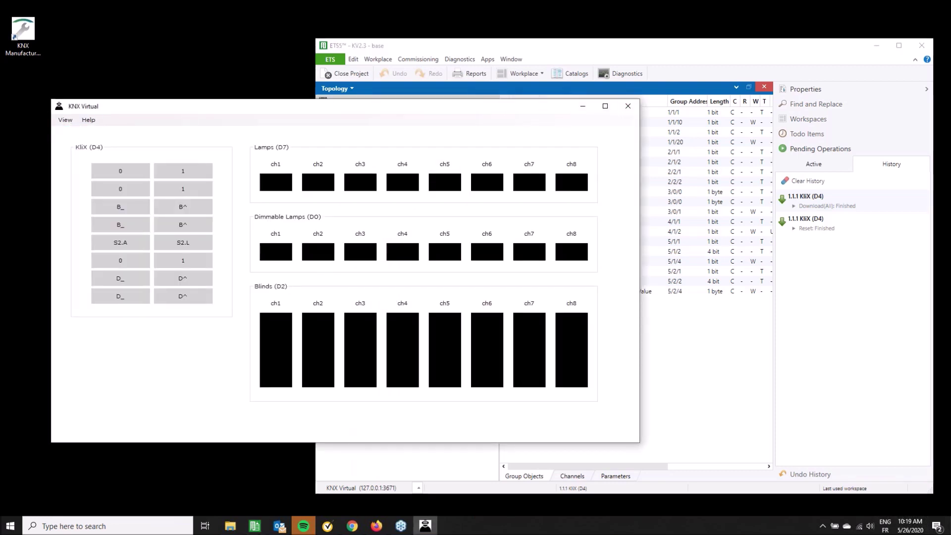
pyautogui.click(877, 50)
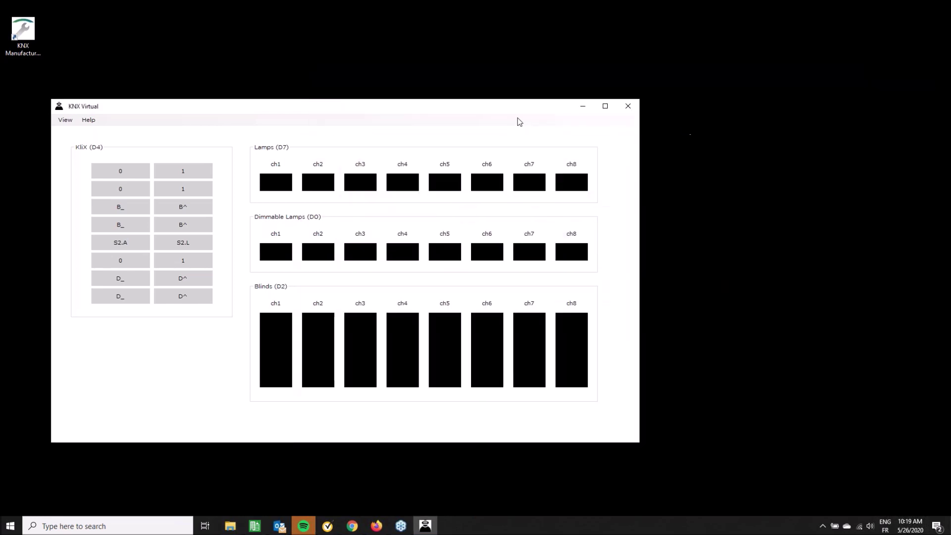
pyautogui.moveTo(516, 106); pyautogui.dragTo(494, 39)
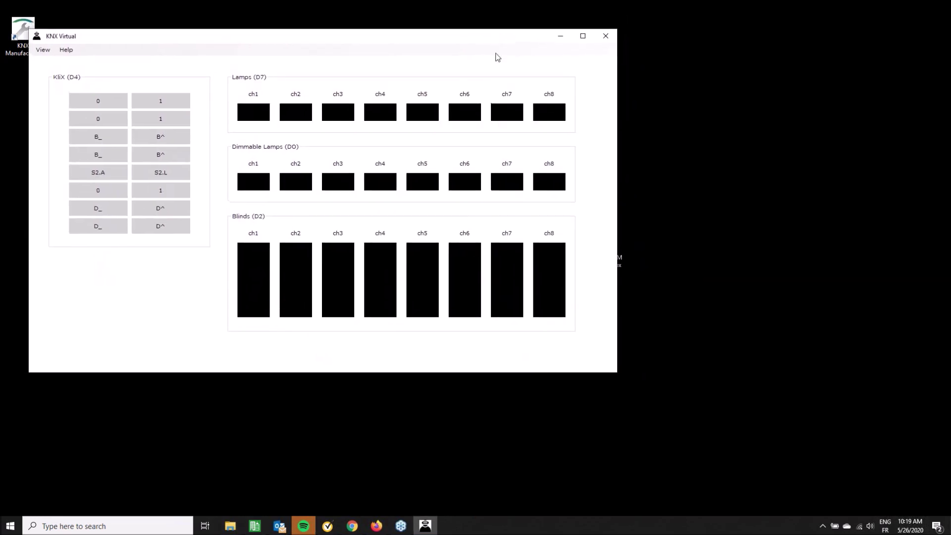
# Bring up the Base view support article in Chrome and place it beside the simulator
pyautogui.click(356, 528)
pyautogui.moveTo(280, 16); pyautogui.dragTo(737, 22)
pyautogui.moveTo(923, 271); pyautogui.dragTo(919, 82)
# Scroll the Base view article down to its Building functions list
pyautogui.scroll(-5, 667, 328)
pyautogui.scroll(-1, 667, 328)
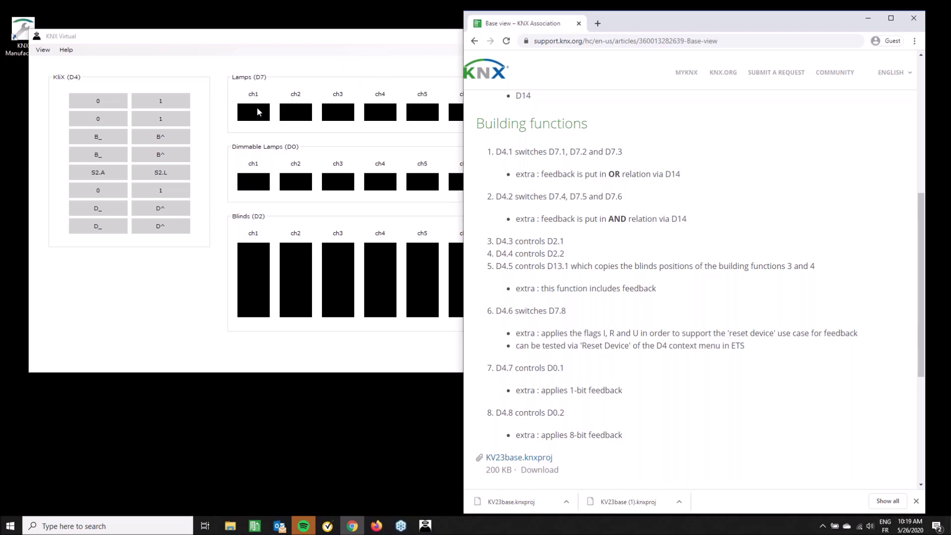
# Switch Lamps ch1–ch3 on, off and on again with KliX function D4.1
pyautogui.click(168, 100)
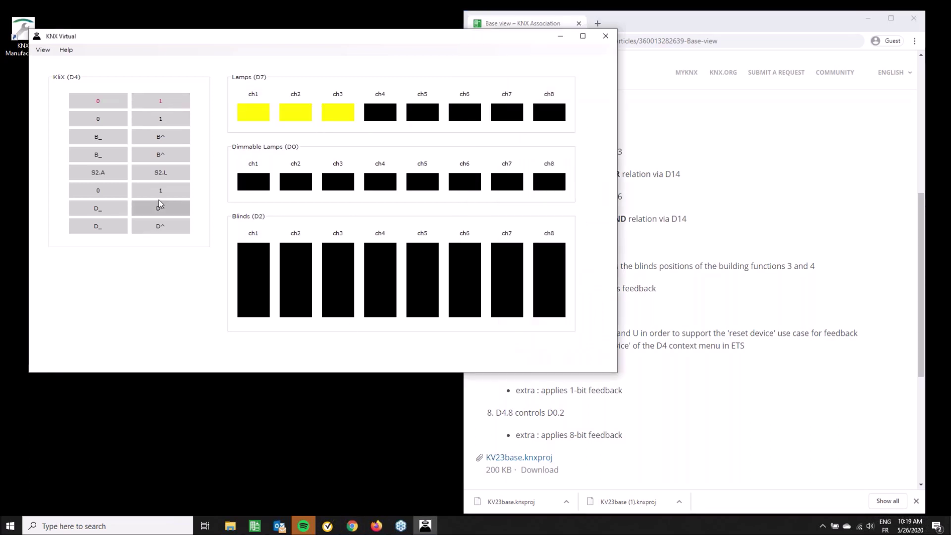
pyautogui.click(99, 102)
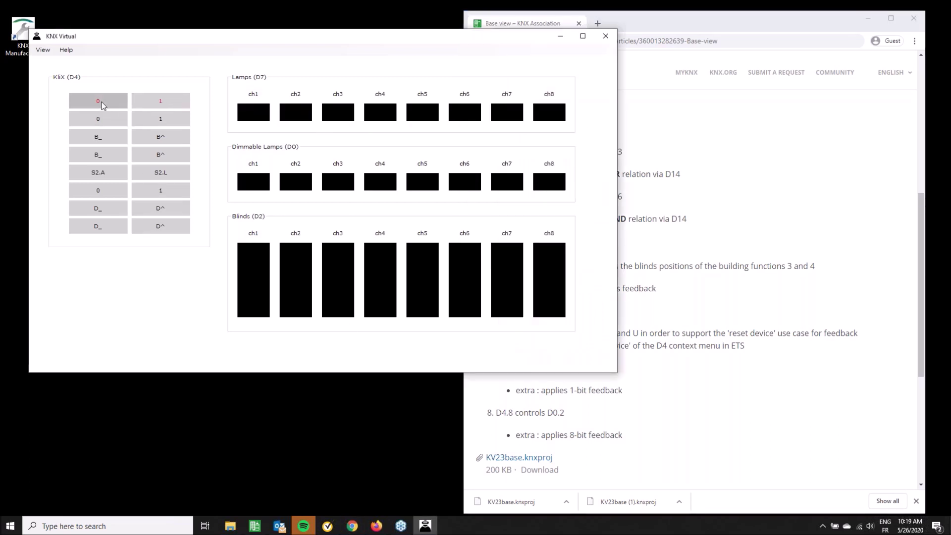
pyautogui.click(162, 102)
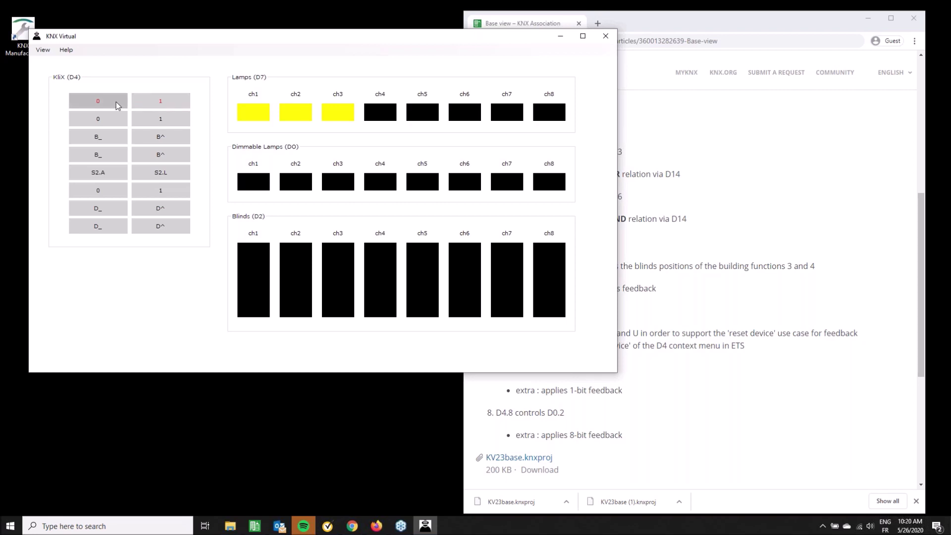
# Mark lamps ch3, ch2 and ch1 as kaputt, checking the feedback against the article
pyautogui.click(762, 23)
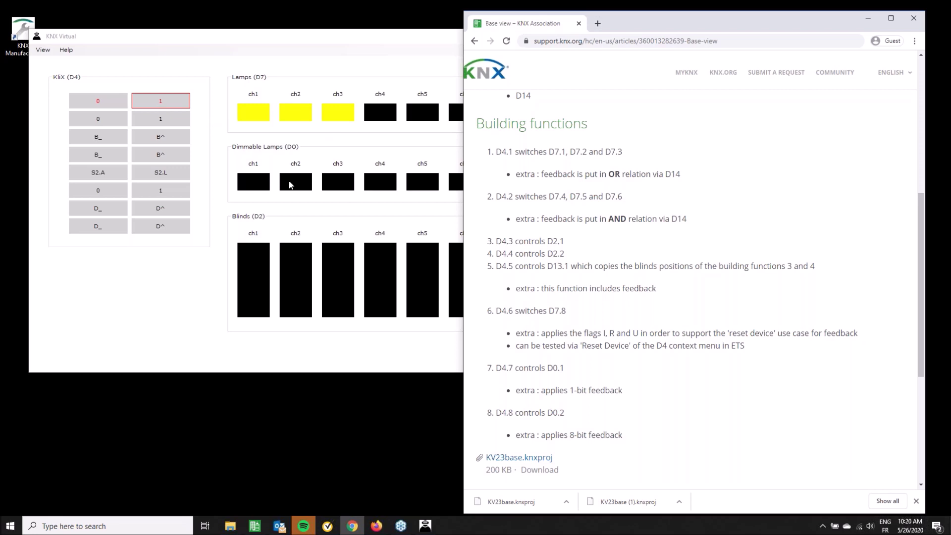
pyautogui.click(345, 115)
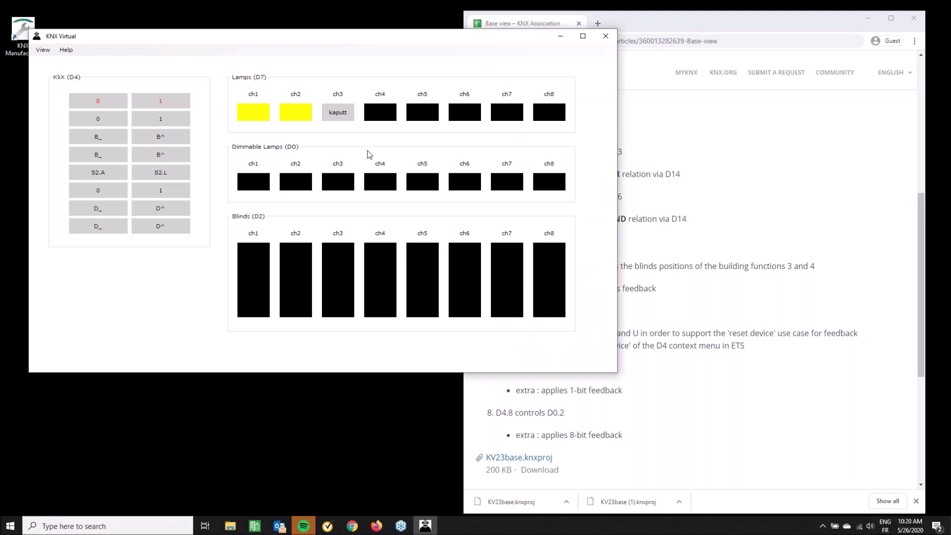
pyautogui.click(297, 119)
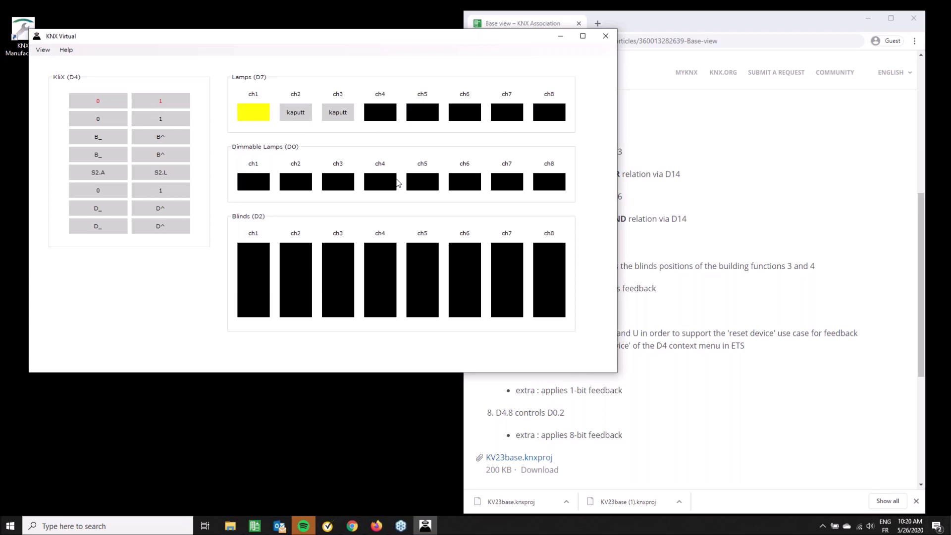
pyautogui.click(263, 113)
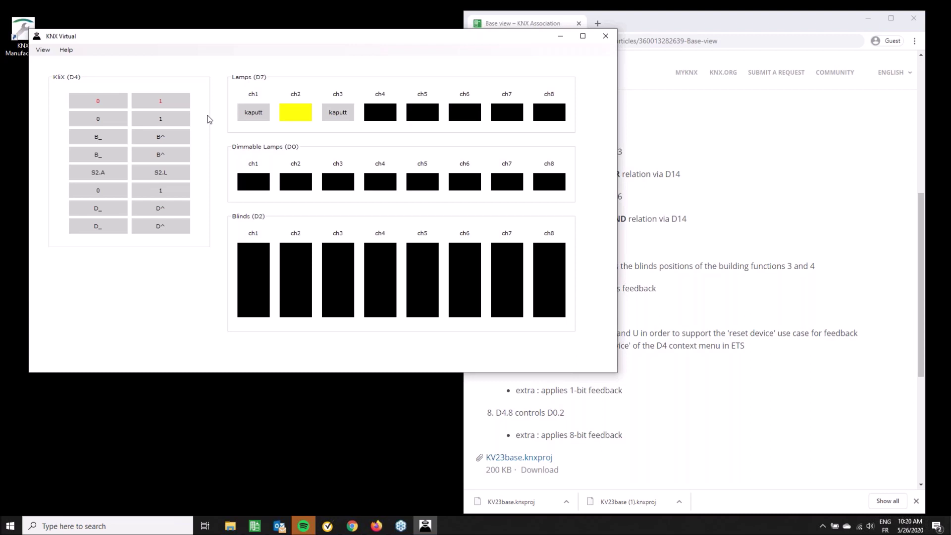
# Switch lamps ch1–ch3 off and ch4–ch6 on from the KliX, comparing with the article
pyautogui.click(115, 104)
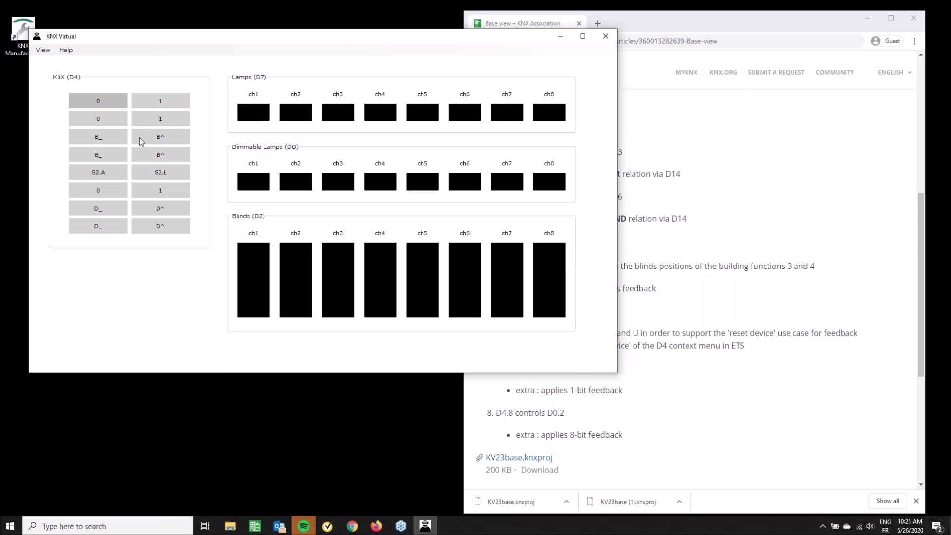
pyautogui.click(161, 119)
pyautogui.click(622, 236)
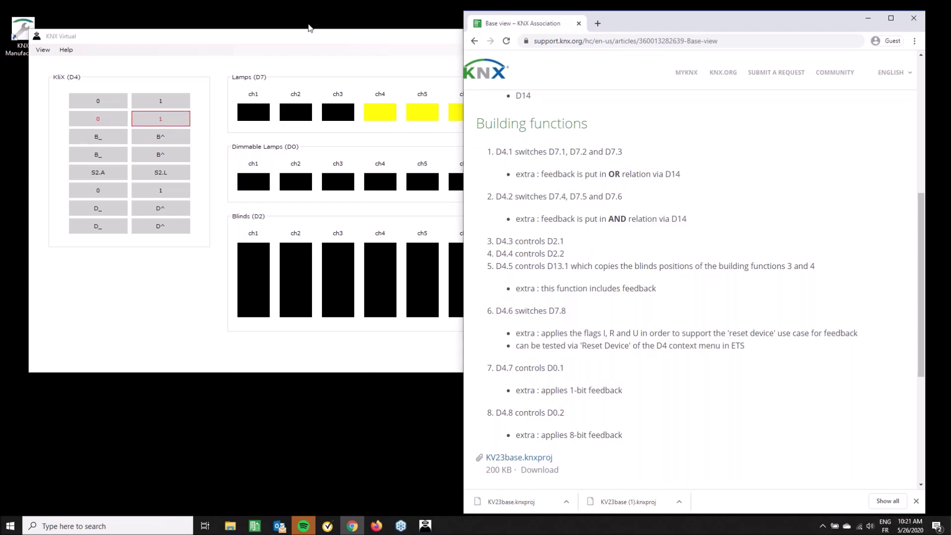
pyautogui.click(363, 41)
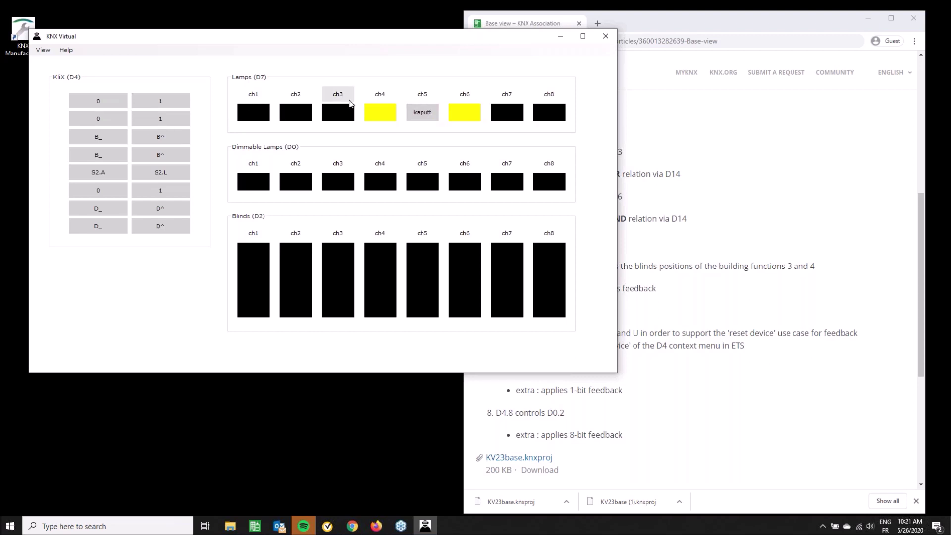
# Repair lamp ch5 so ch4–ch6 are all lit, checking the AND feedback in the article
pyautogui.click(426, 113)
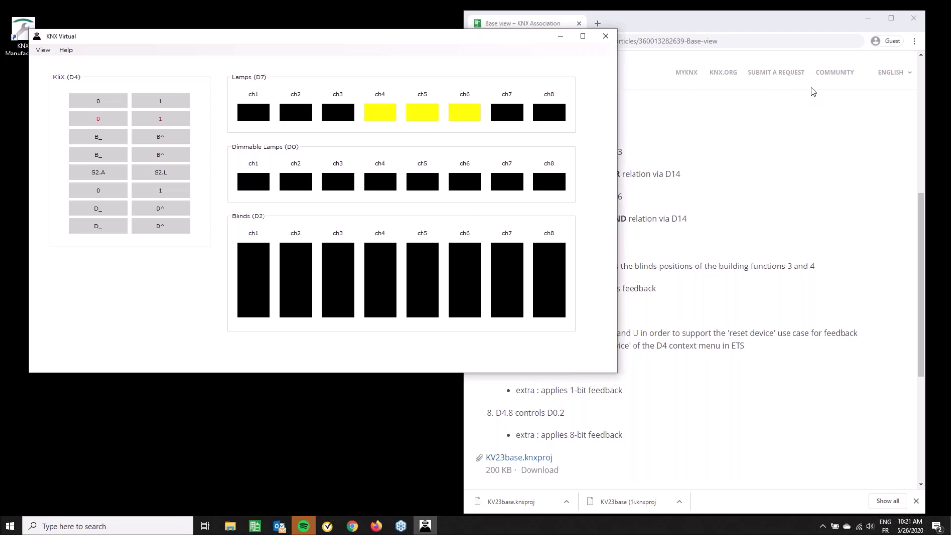
pyautogui.click(786, 18)
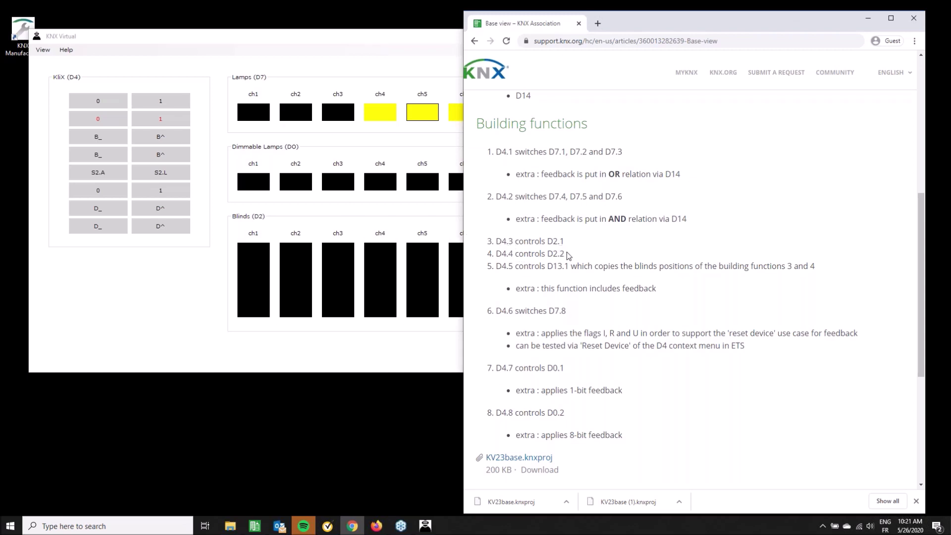
pyautogui.click(373, 36)
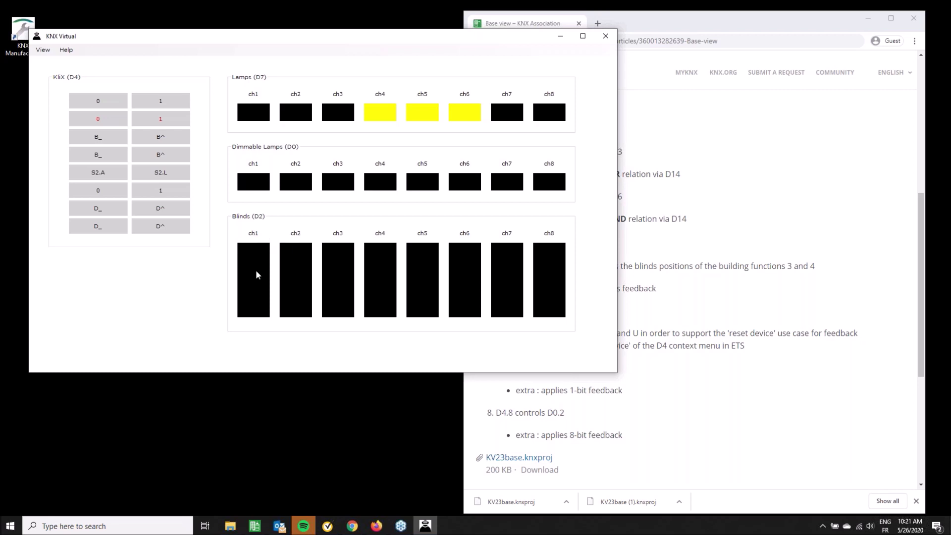
# Lower blind ch1 about halfway and blind ch2 almost fully with the KliX B_ buttons
pyautogui.click(103, 139)
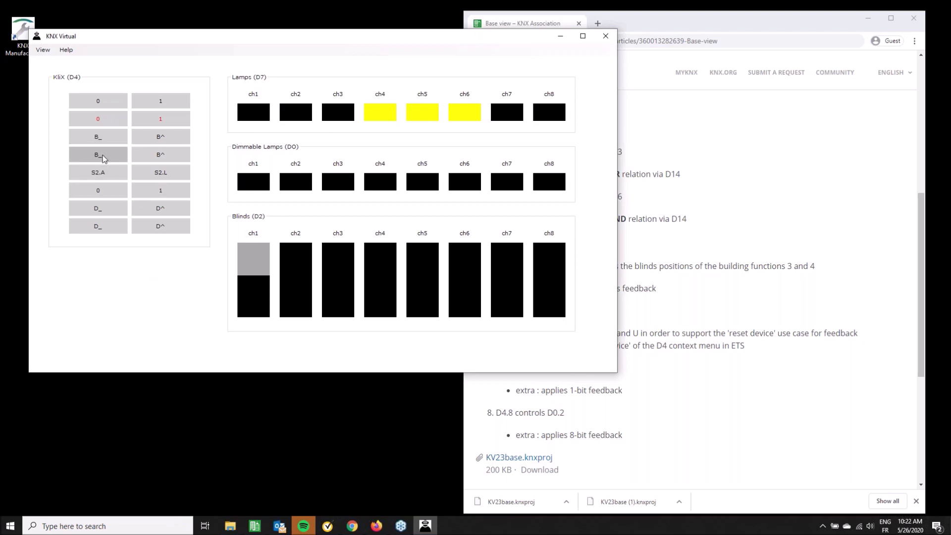
pyautogui.click(818, 21)
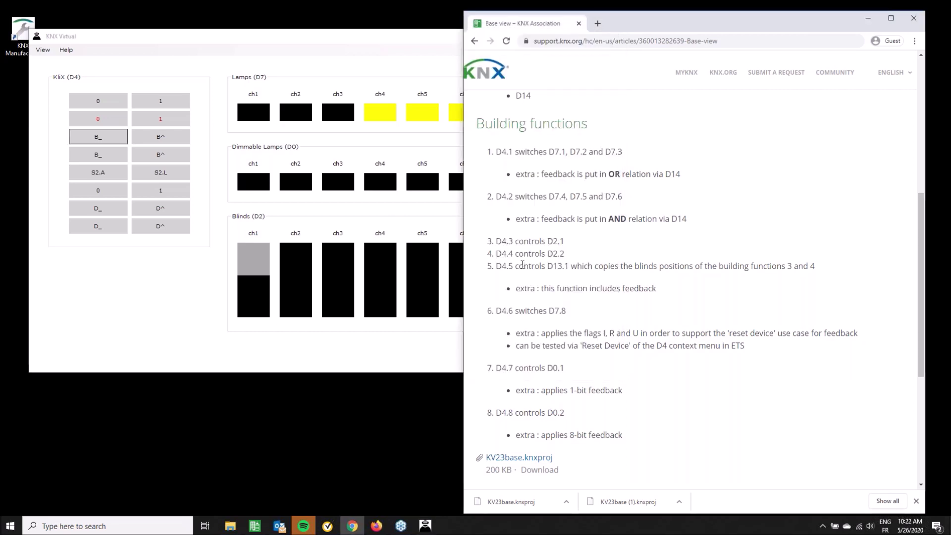
pyautogui.click(100, 156)
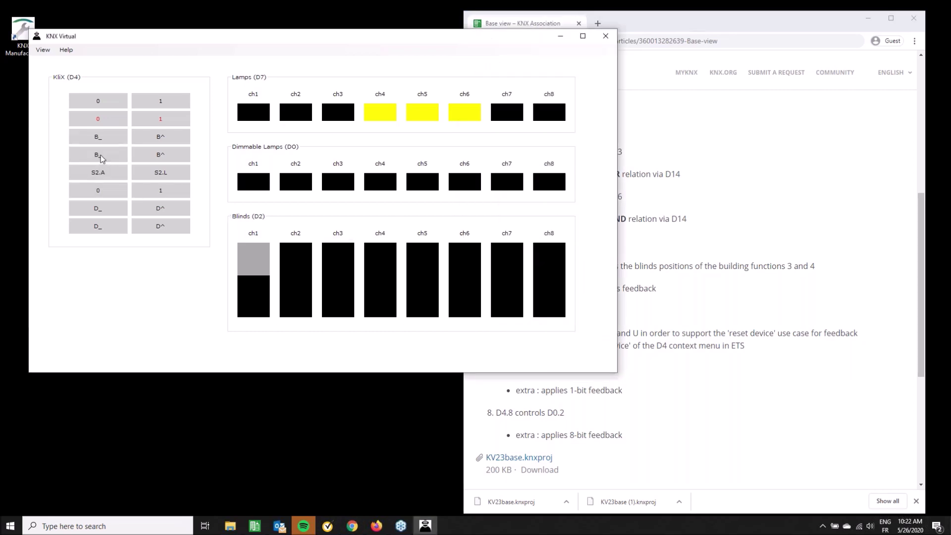
pyautogui.click(100, 156)
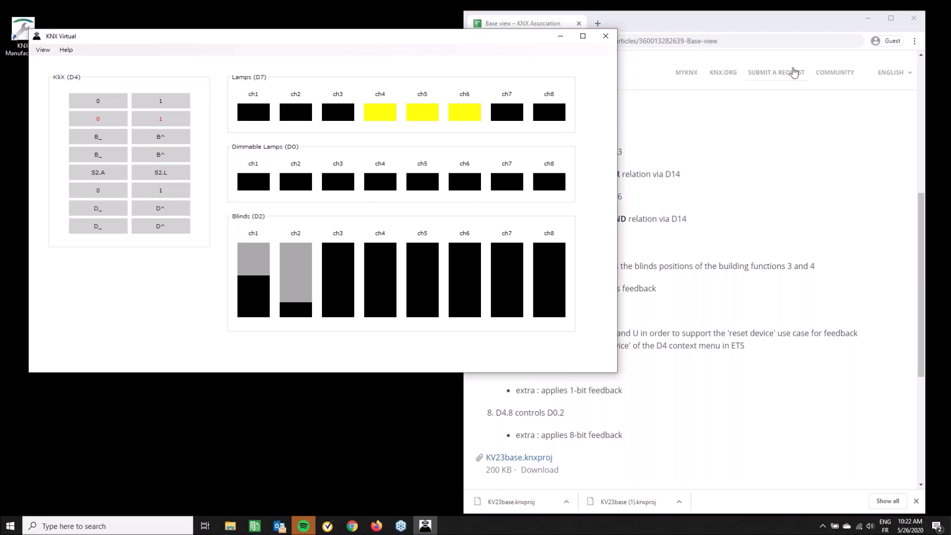
pyautogui.click(788, 27)
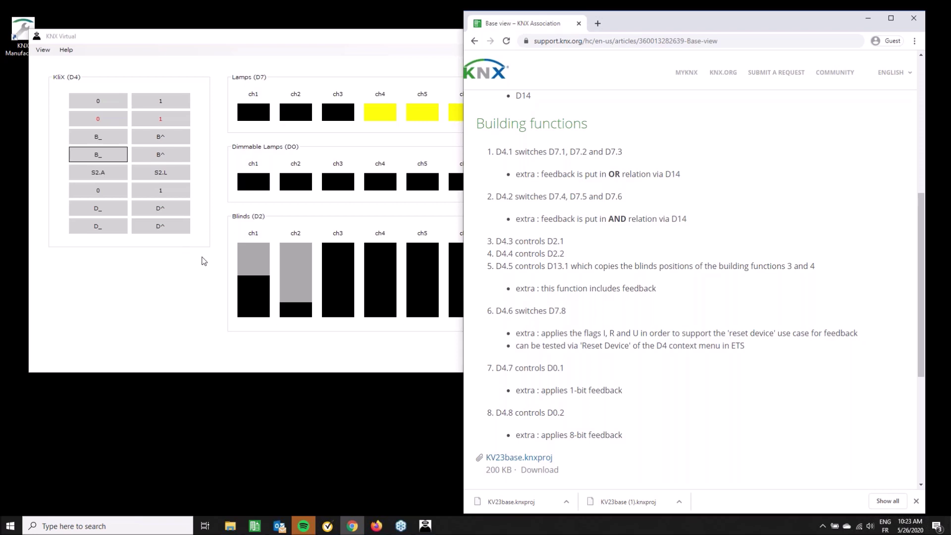
# Apply the stored scene to blinds ch3 and ch4, then switch lamp ch8 on
pyautogui.click(174, 174)
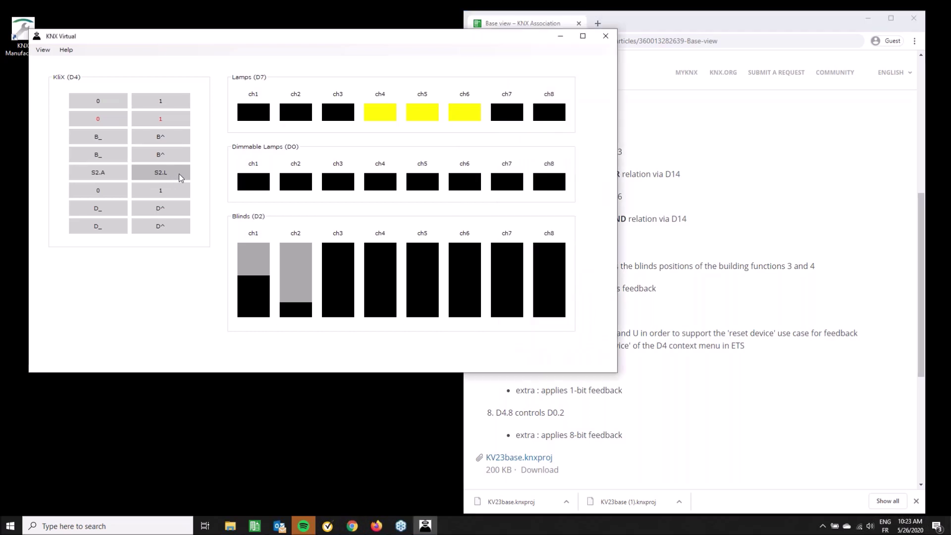
pyautogui.click(111, 173)
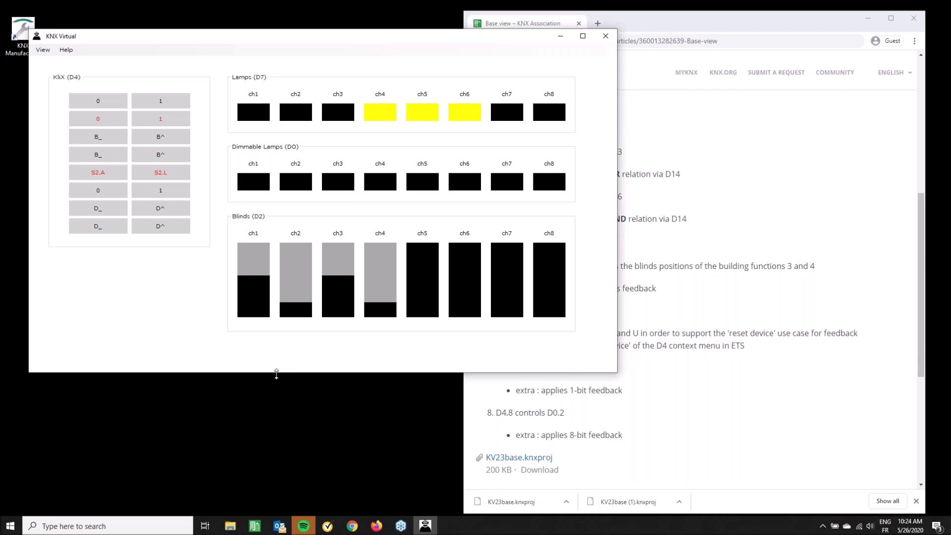
pyautogui.click(817, 23)
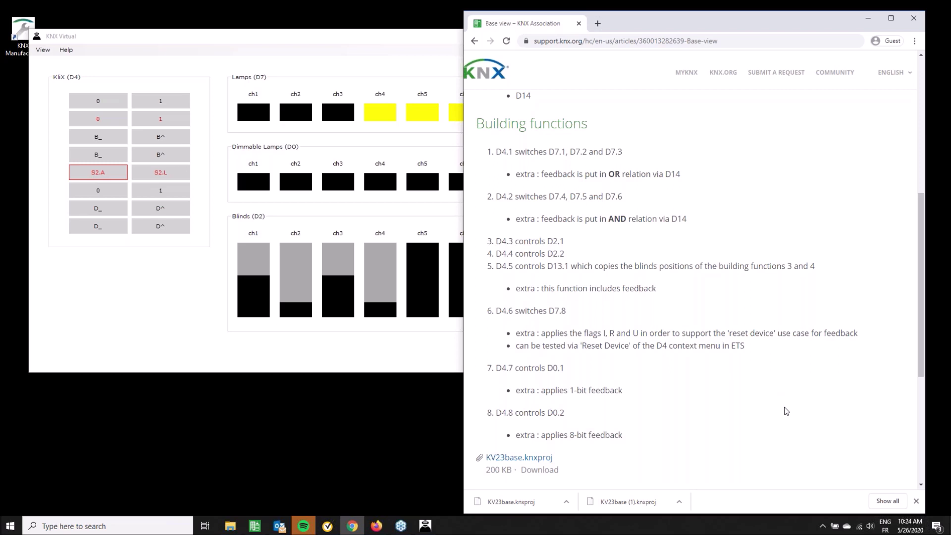
pyautogui.click(286, 37)
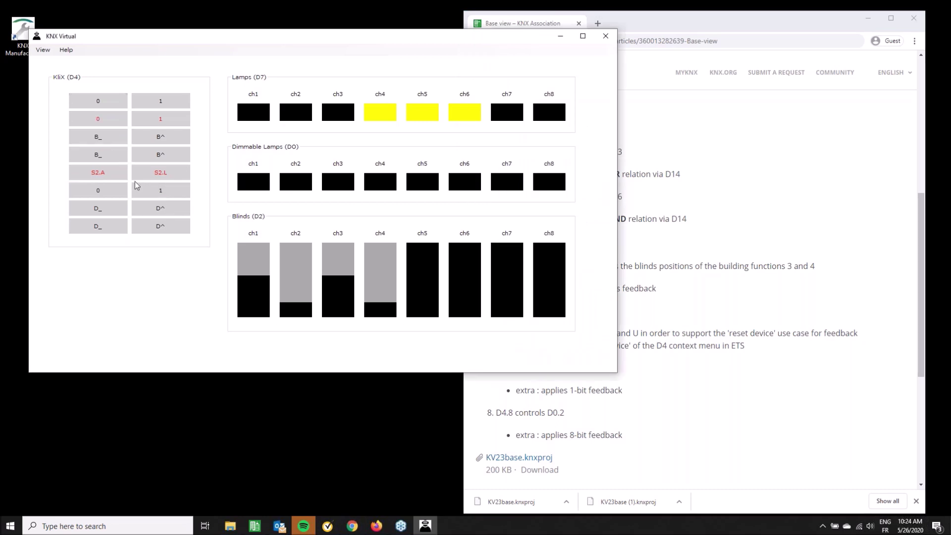
pyautogui.click(171, 194)
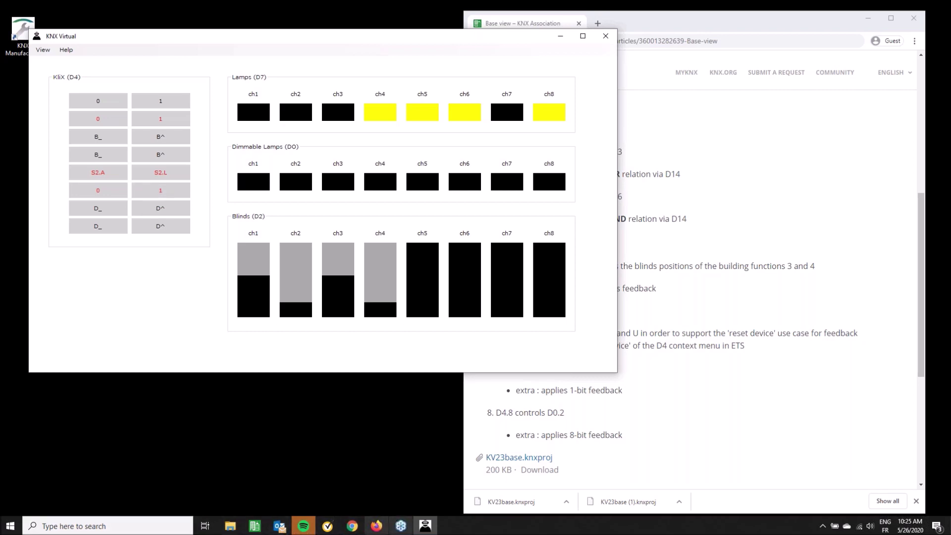
# Start the ETS5 Group Monitor to record group telegrams
pyautogui.click(253, 527)
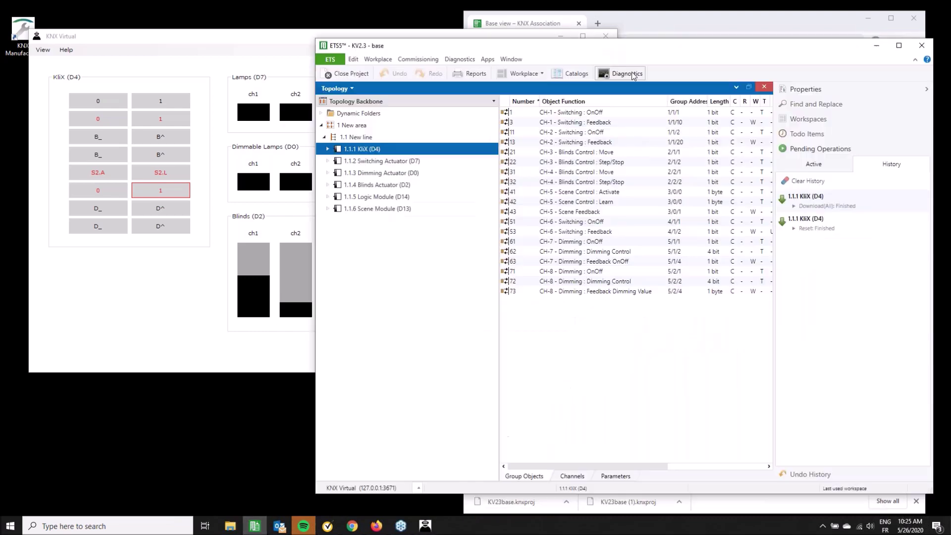
pyautogui.click(627, 75)
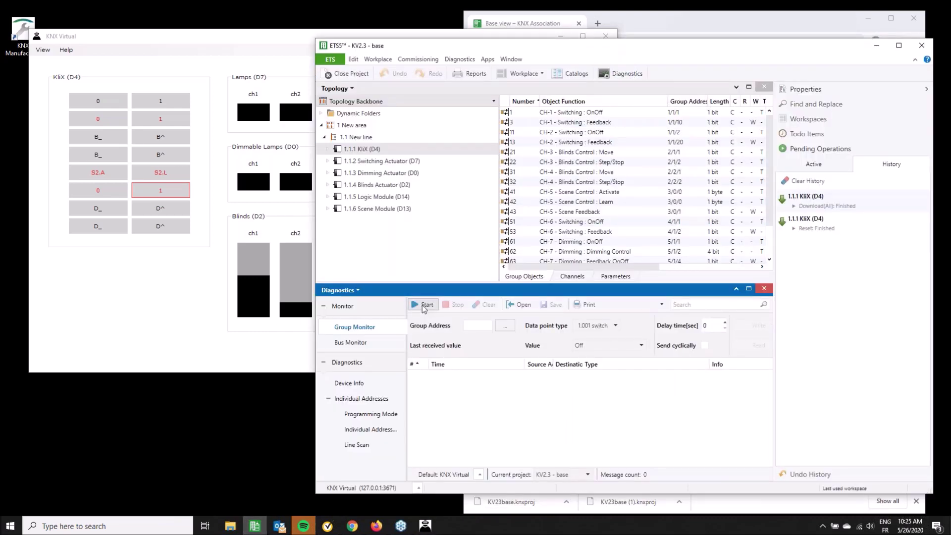
pyautogui.click(424, 305)
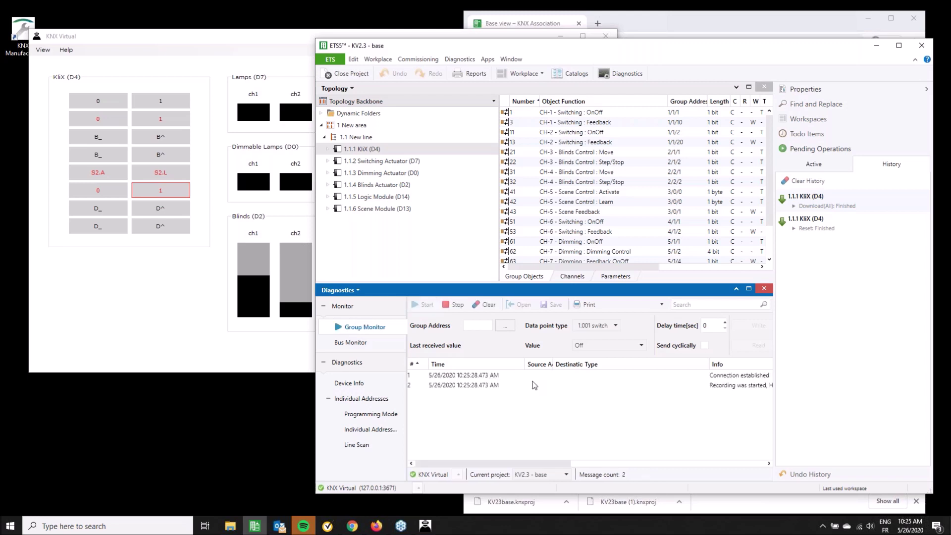
# Reset device 1.1.1 KliX (D4) and inspect the logged Restart and GroupValueRead telegrams
pyautogui.click(375, 149)
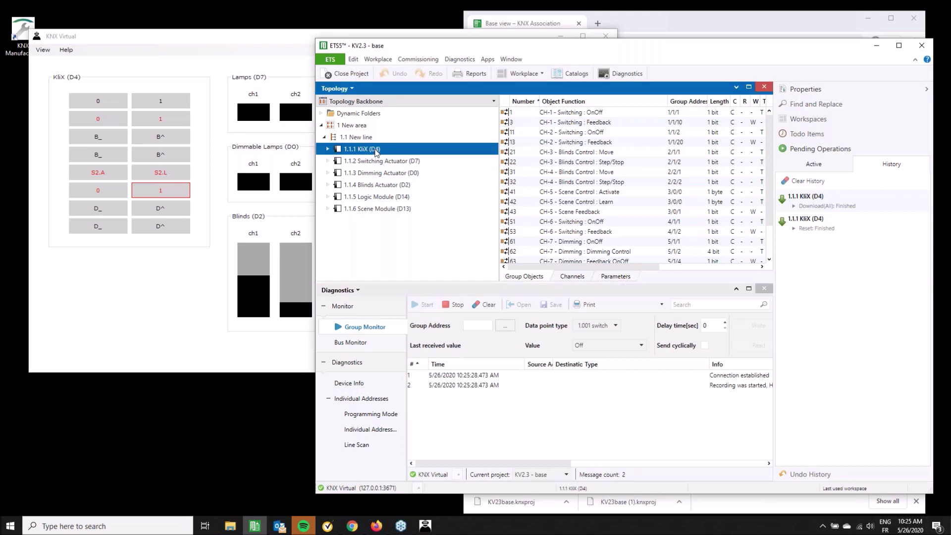
pyautogui.rightClick(376, 151)
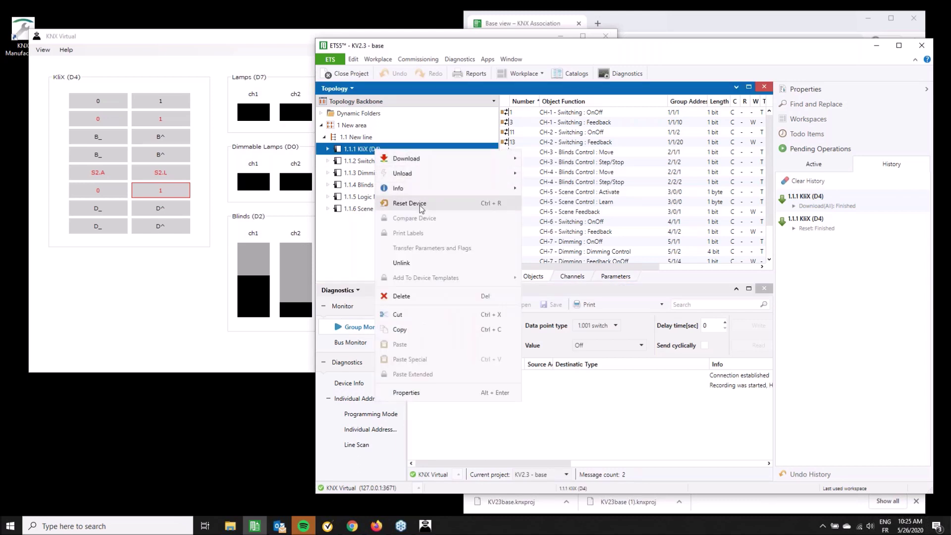
pyautogui.click(421, 205)
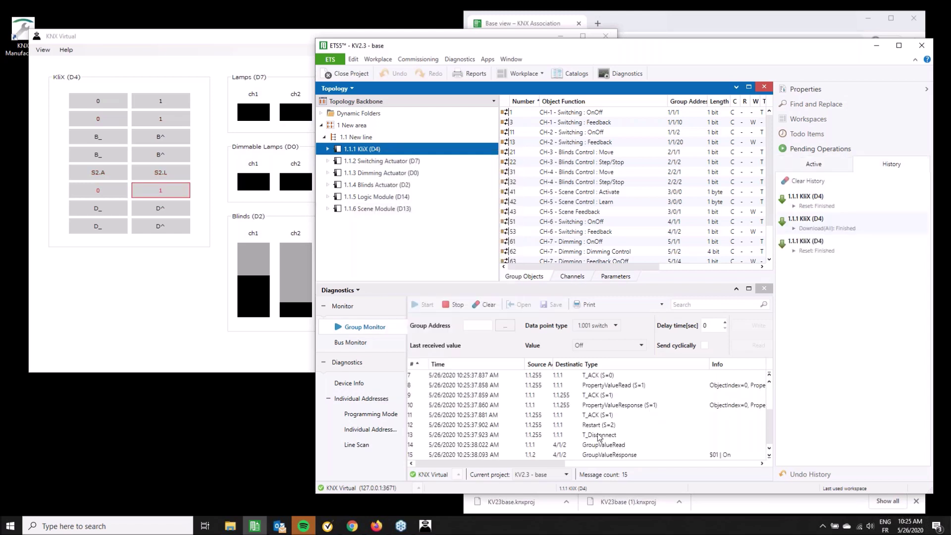
pyautogui.click(595, 428)
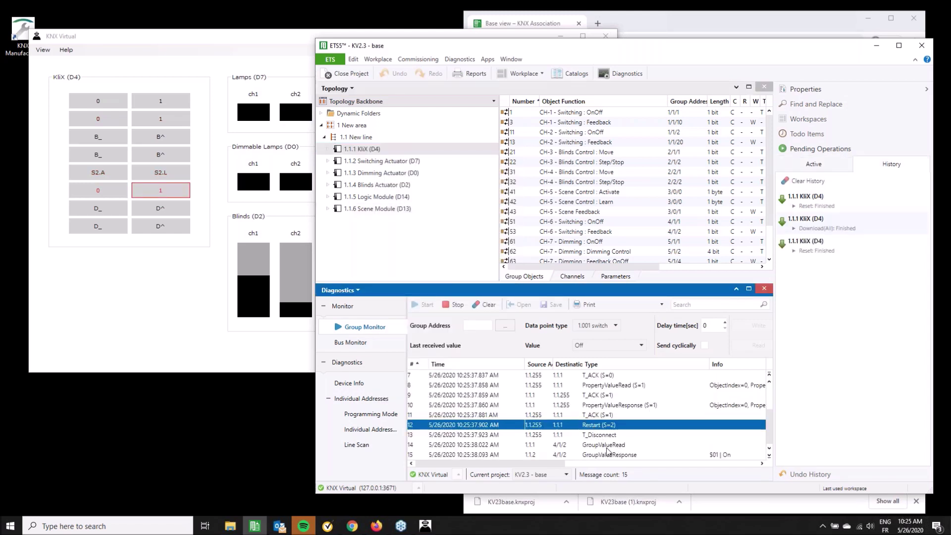
pyautogui.click(606, 445)
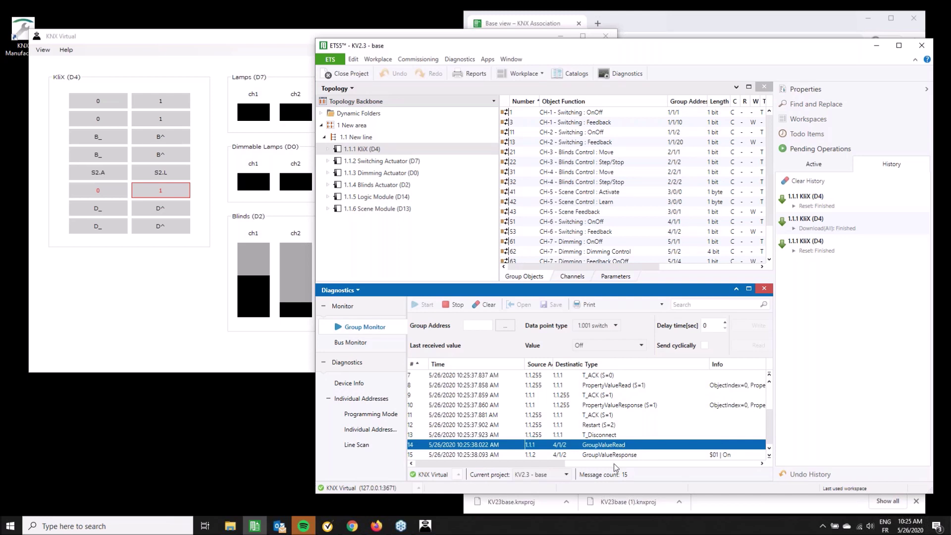
# List KliX CH-6 and Switching Actuator CH-8 group objects together, widening the pane to reveal flags
pyautogui.doubleClick(361, 149)
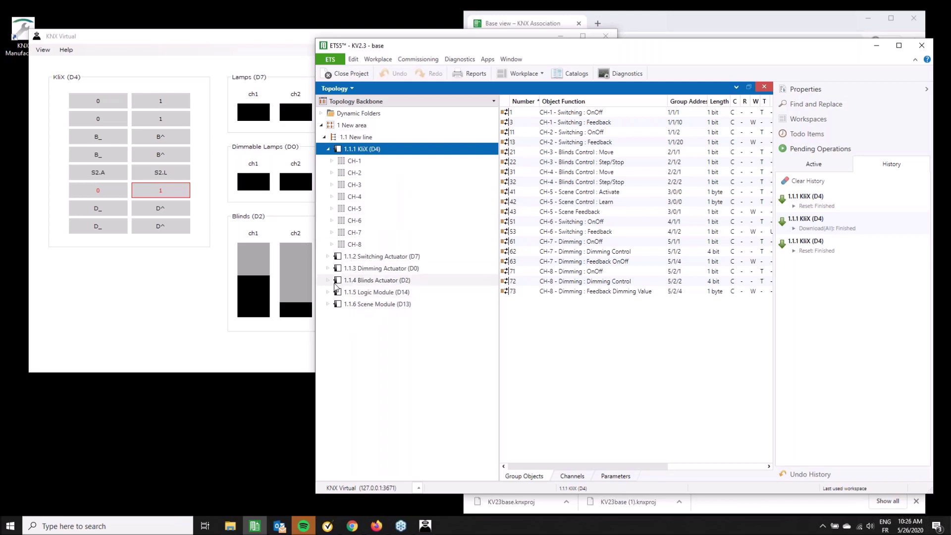
pyautogui.click(327, 257)
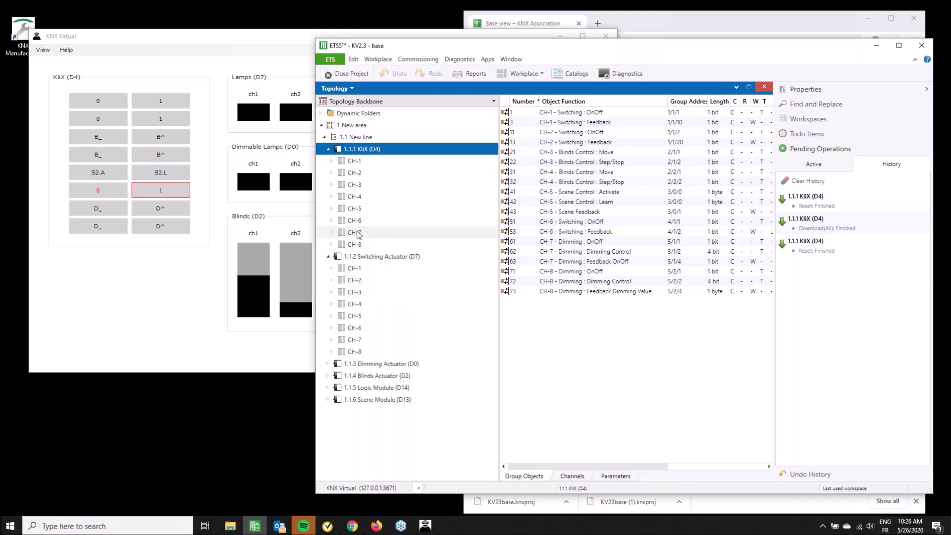
pyautogui.click(358, 221)
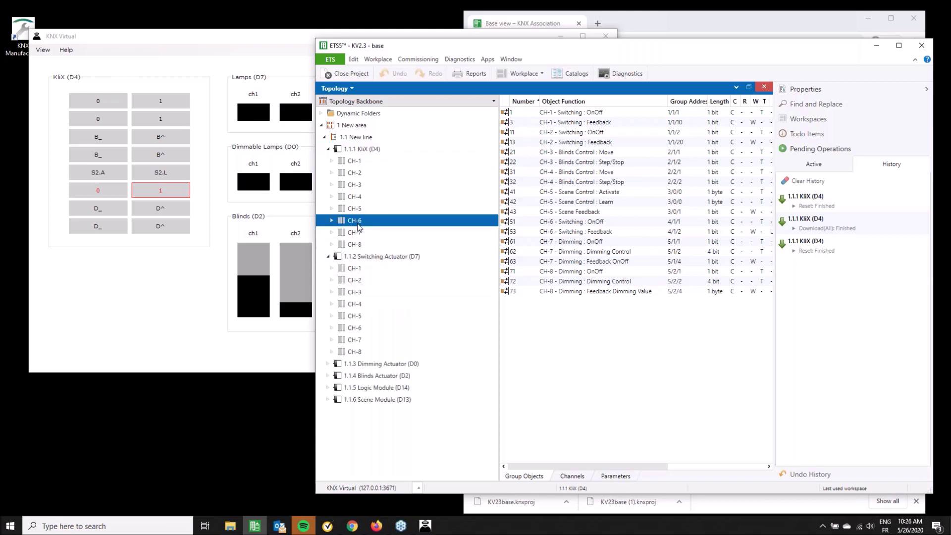
pyautogui.keyDown('ctrl'); pyautogui.click(362, 352); pyautogui.keyUp('ctrl')
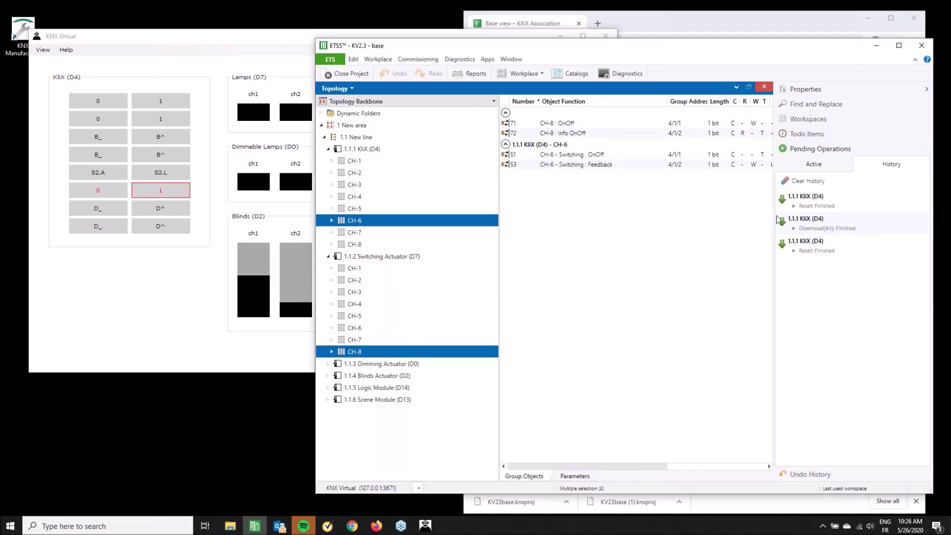
pyautogui.moveTo(778, 221); pyautogui.dragTo(832, 213)
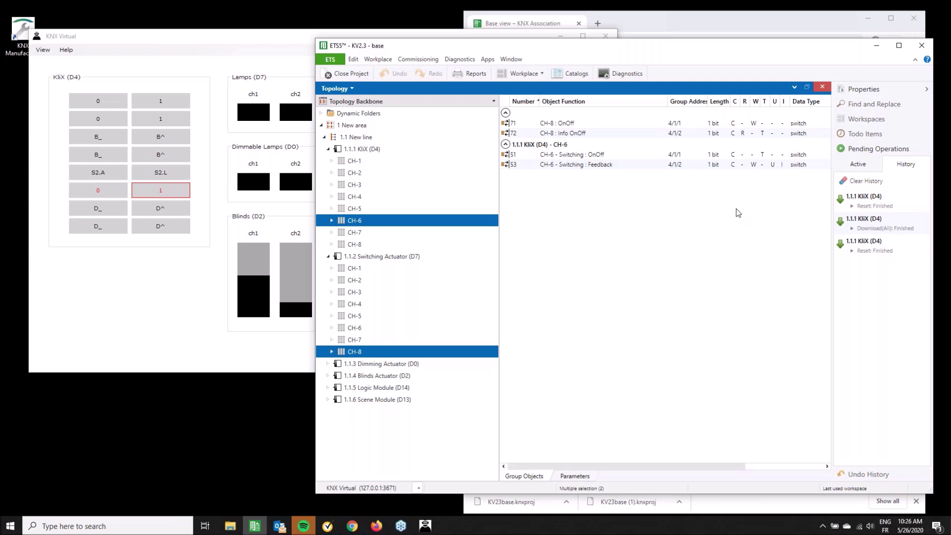
# Glance at KNX Virtual, then return to ETS5 and select 1.1.1 KliX (D4)
pyautogui.click(254, 36)
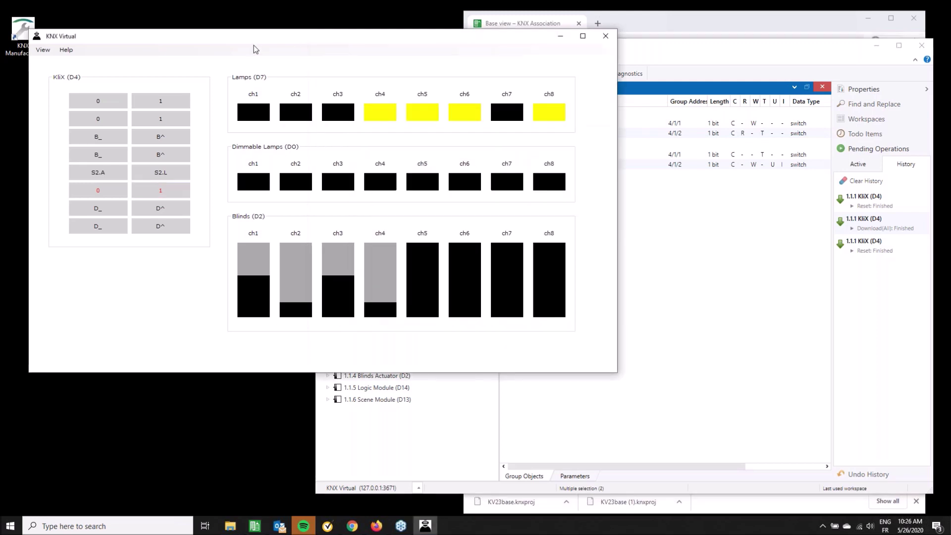
pyautogui.click(703, 51)
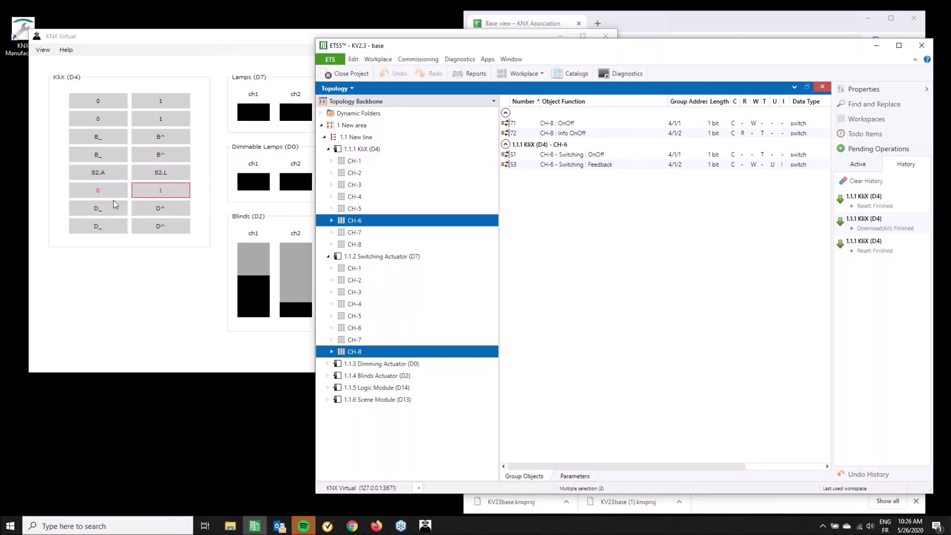
pyautogui.click(276, 36)
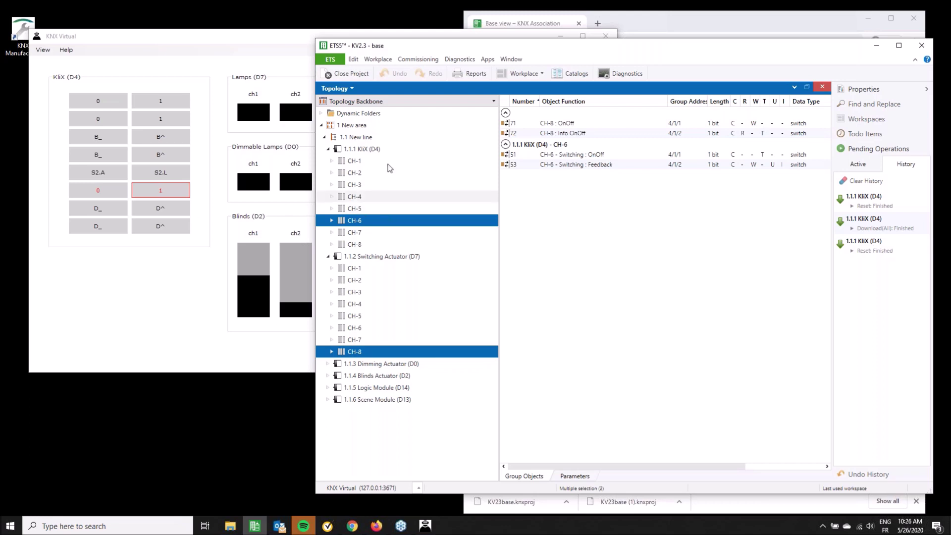
pyautogui.click(374, 152)
# Reset 1.1.1 KliX (D4) twice more, then check the lamps in KNX Virtual
pyautogui.rightClick(376, 154)
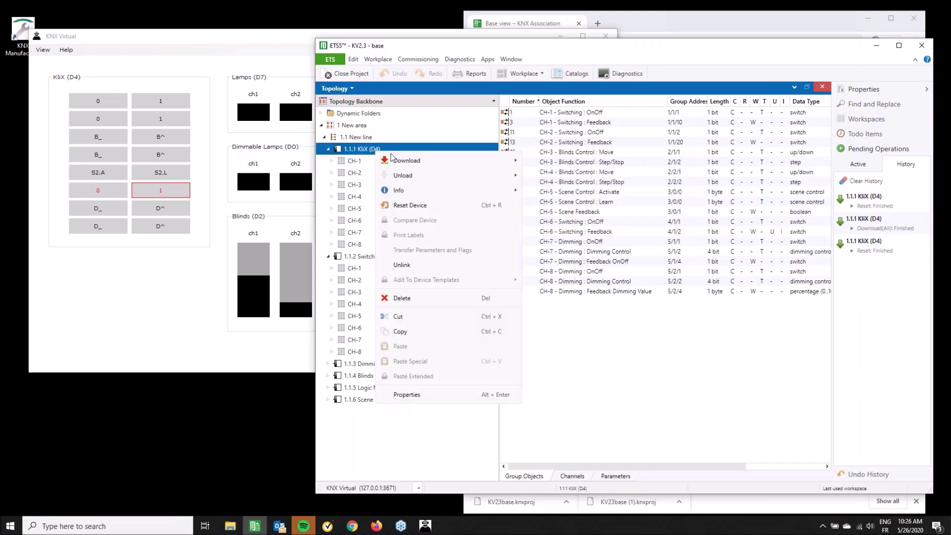
pyautogui.click(411, 205)
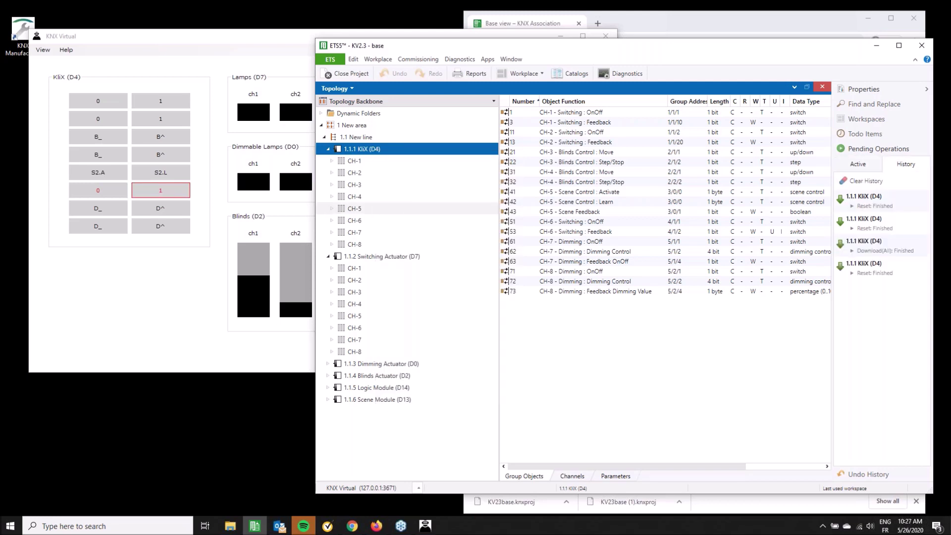
pyautogui.rightClick(371, 151)
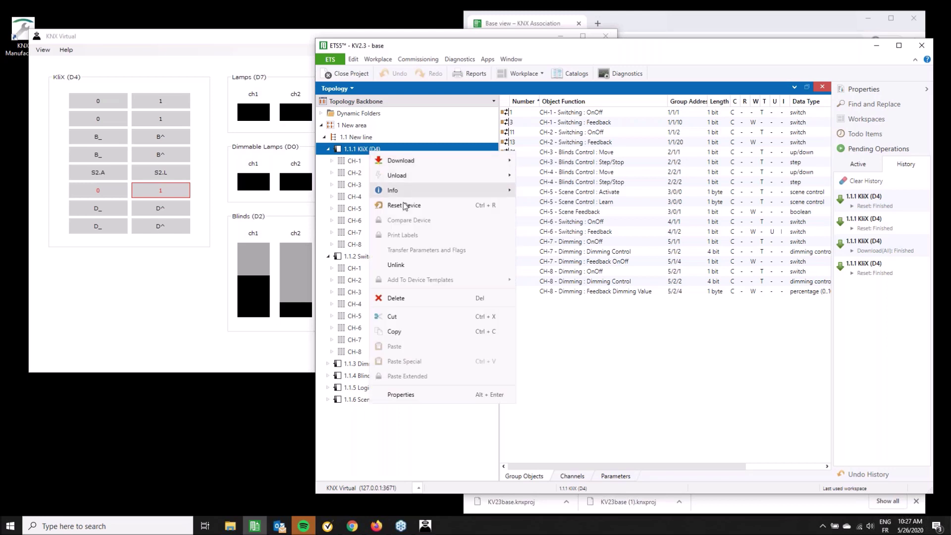
pyautogui.click(406, 205)
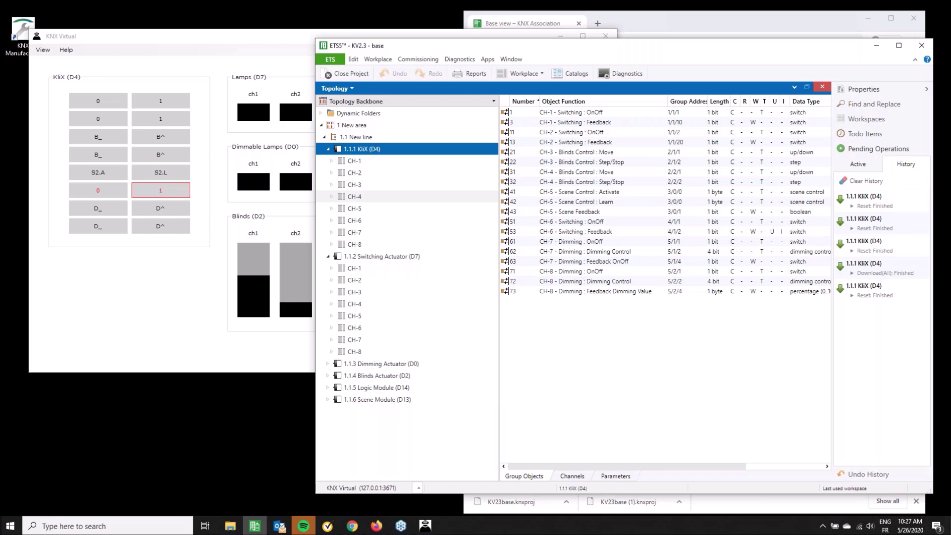
pyautogui.click(287, 38)
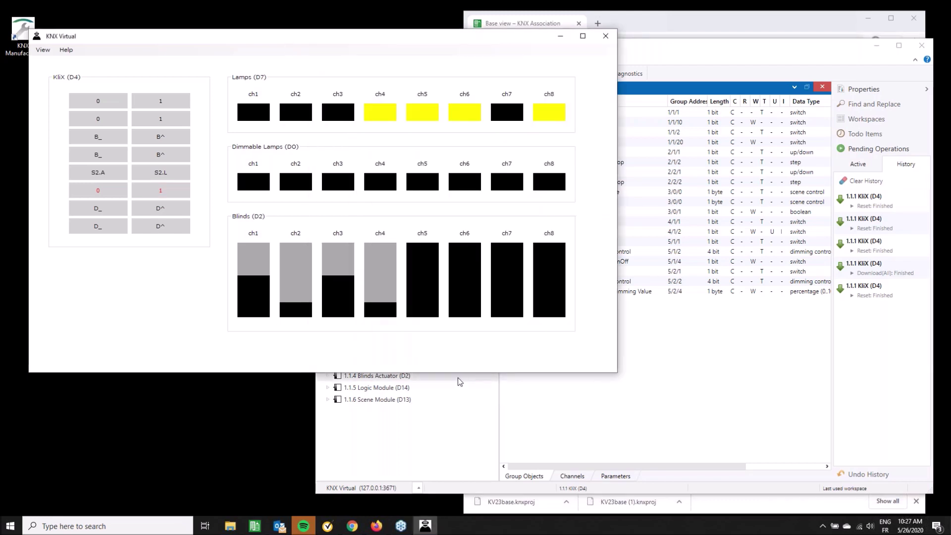
# Read the Building functions list on the KNX support page, then return to KNX Virtual
pyautogui.click(809, 21)
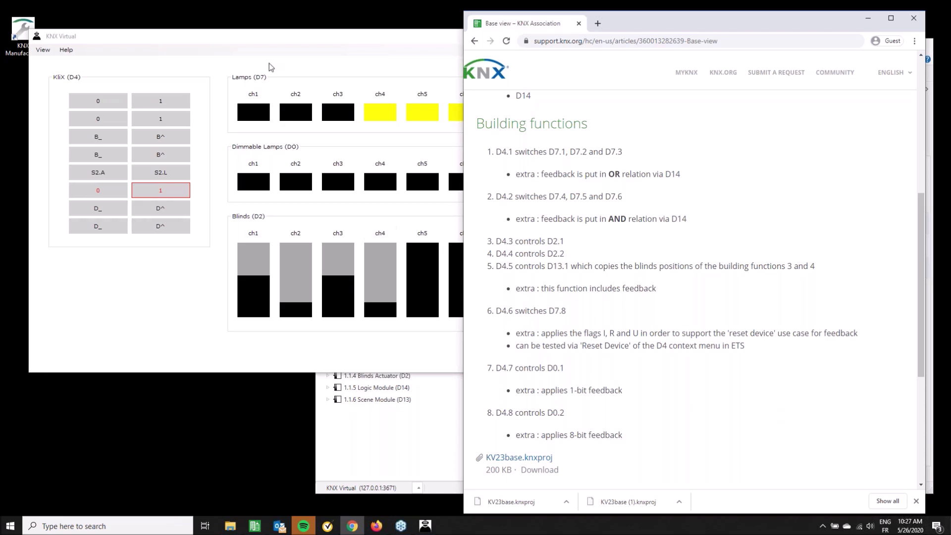
pyautogui.click(416, 41)
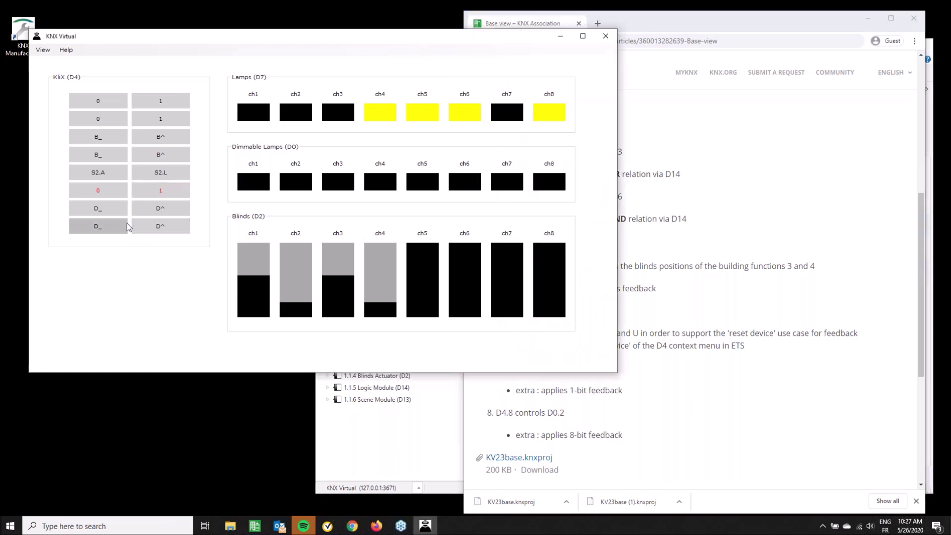
# Dim Dimmable Lamps ch1 up to 100%, then dim it down and switch it off
pyautogui.click(165, 207)
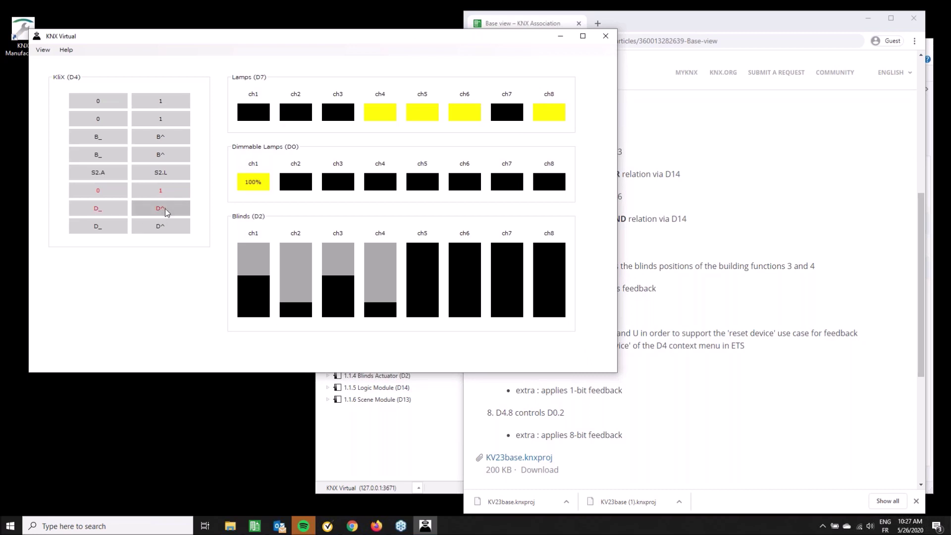
pyautogui.click(106, 209)
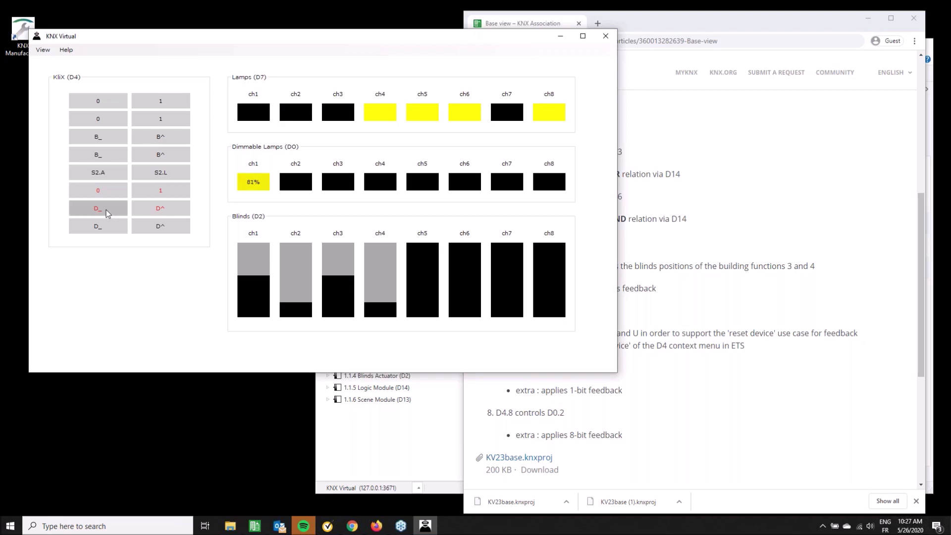
pyautogui.click(106, 209)
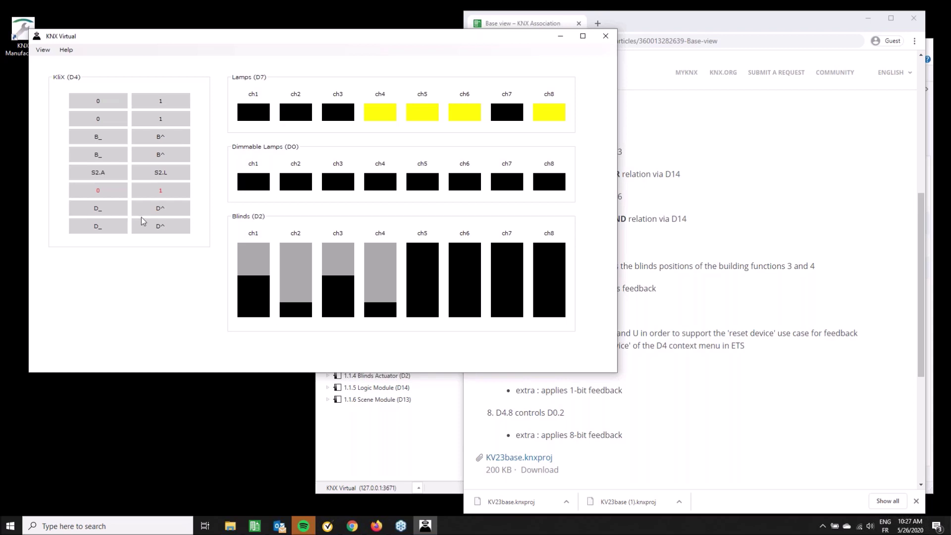
# Switch Dimmable Lamps ch2 on at 100% and dim it down to roughly 56%
pyautogui.click(159, 227)
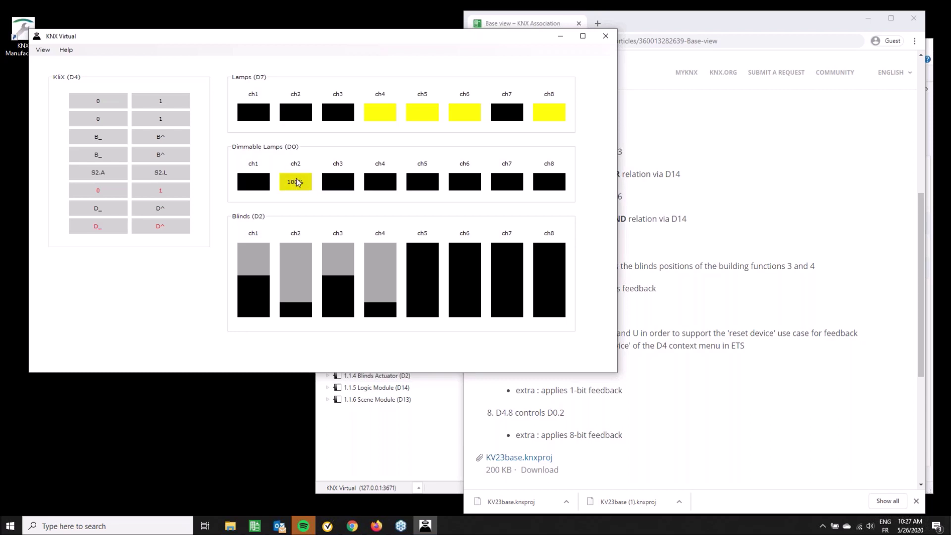
pyautogui.click(110, 227)
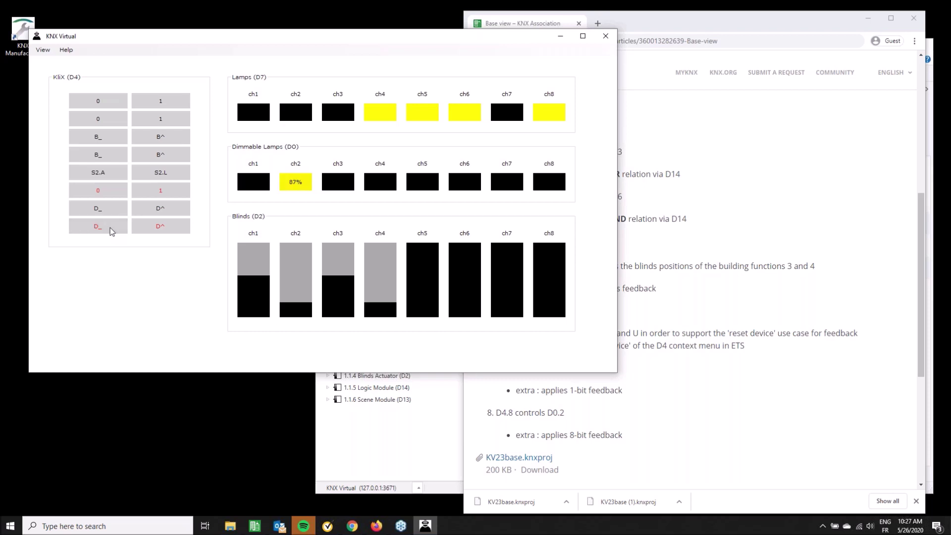
pyautogui.click(110, 227)
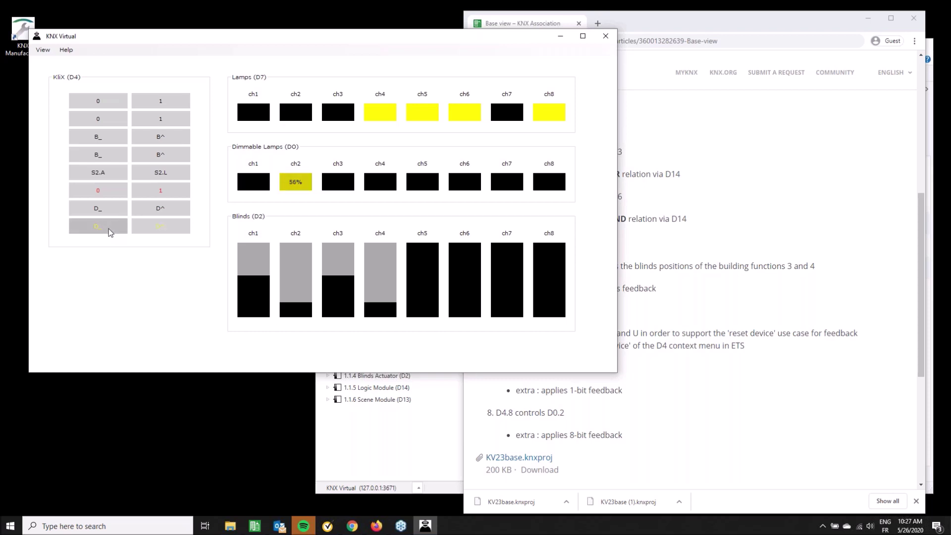